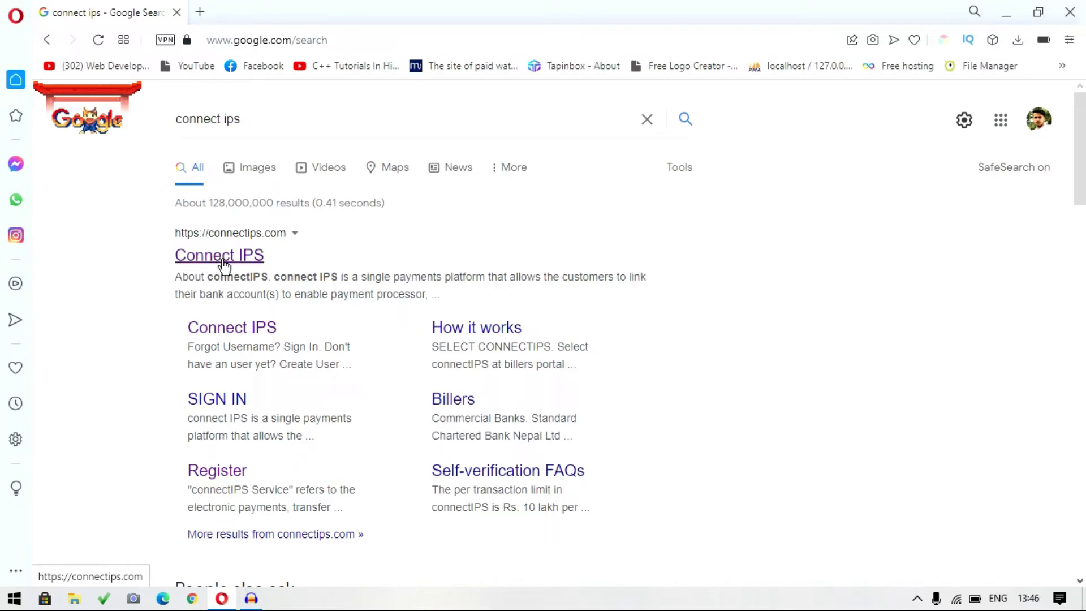
Open the connectIPS website from the Google results for 'connect ips'
left_click(194, 259)
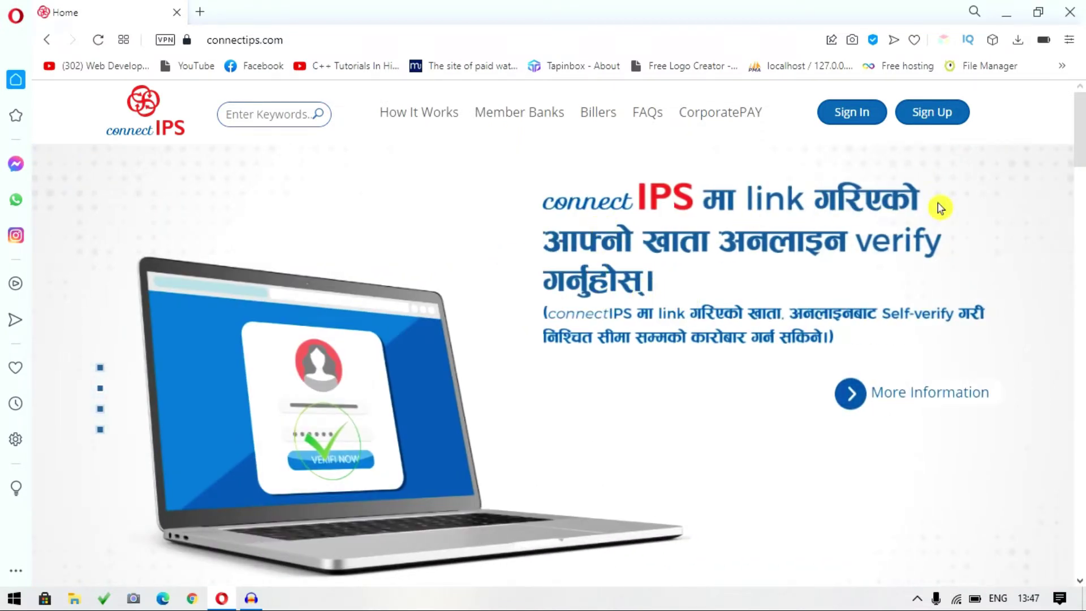
left_click_drag(1081, 151, 1082, 221)
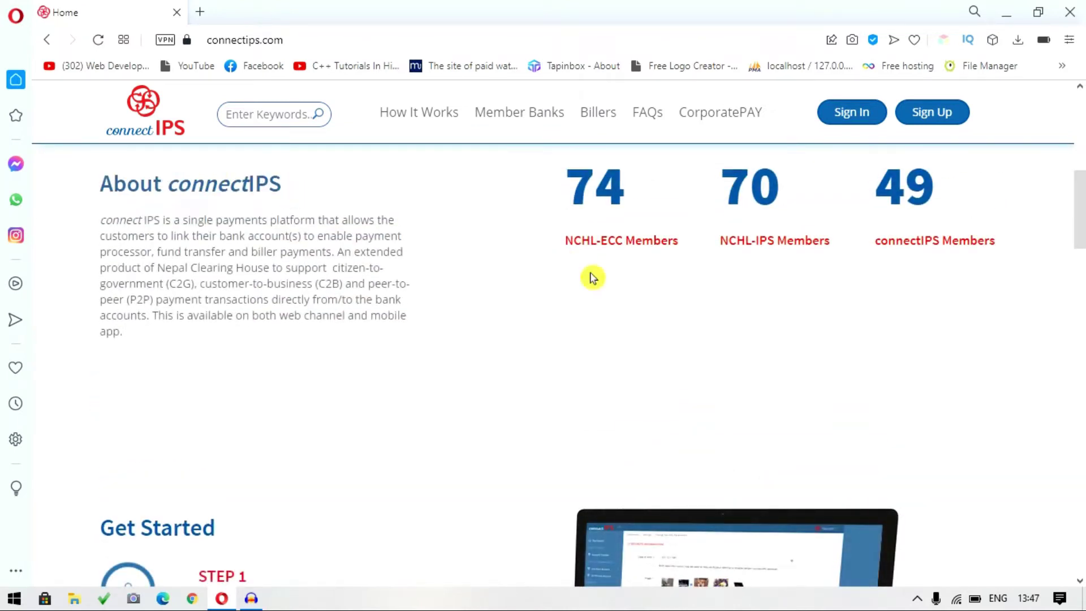
left_click(1079, 363)
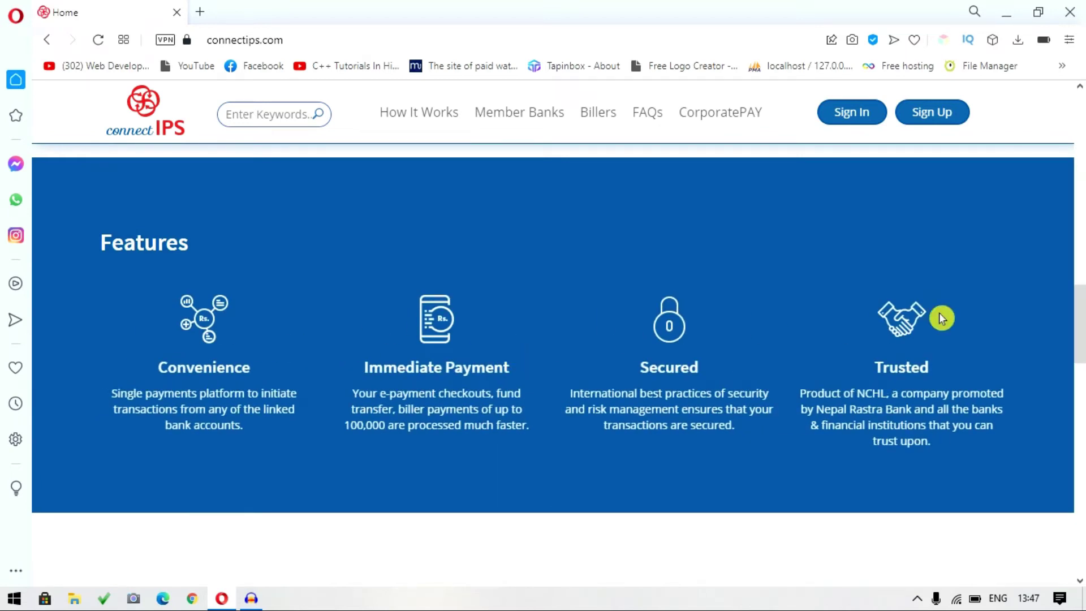
left_click(1080, 388)
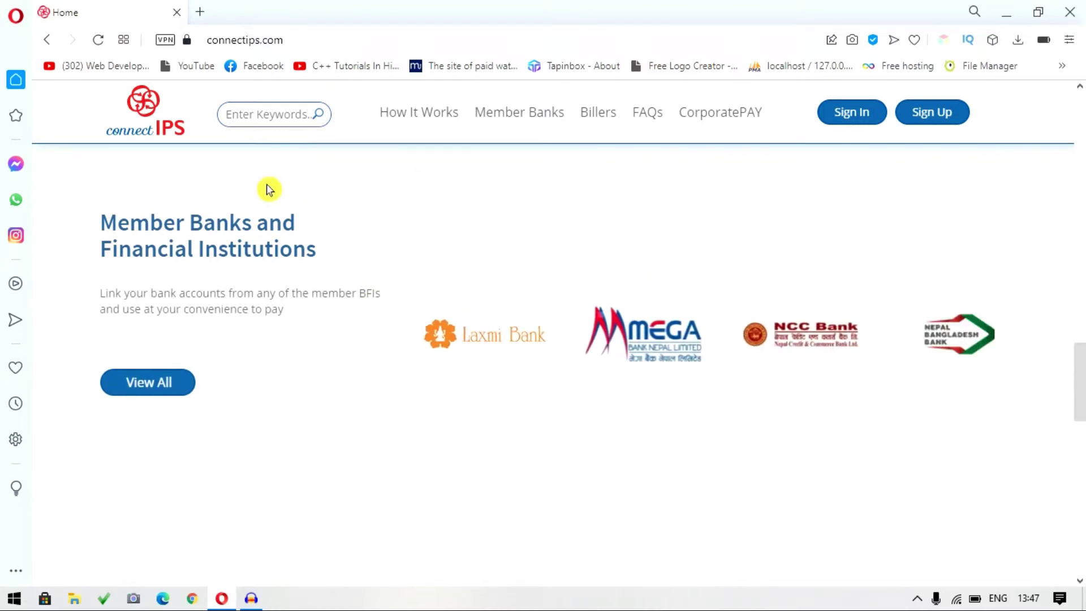
left_click(1079, 424)
left_click_drag(1079, 424, 1077, 400)
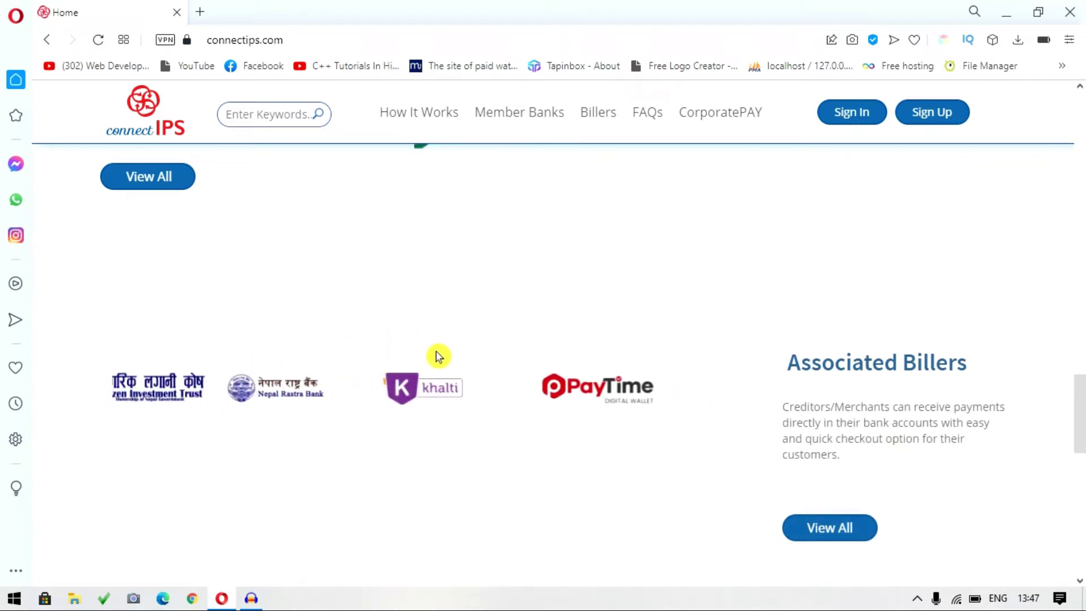
left_click_drag(1081, 439, 1081, 136)
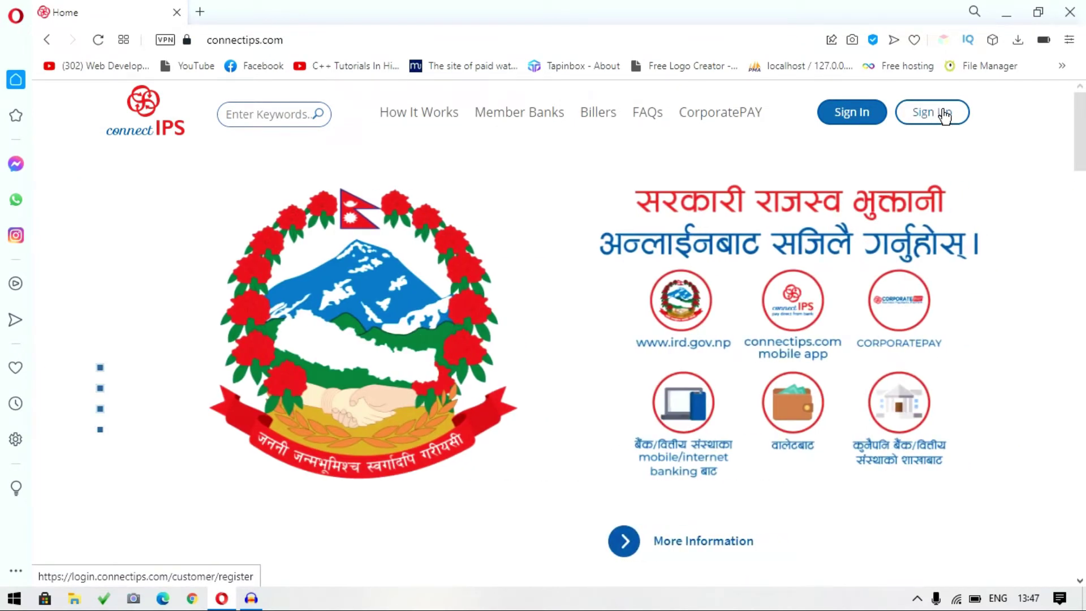
Start a new account and fill in the user's full name with gender MALE
left_click(943, 113)
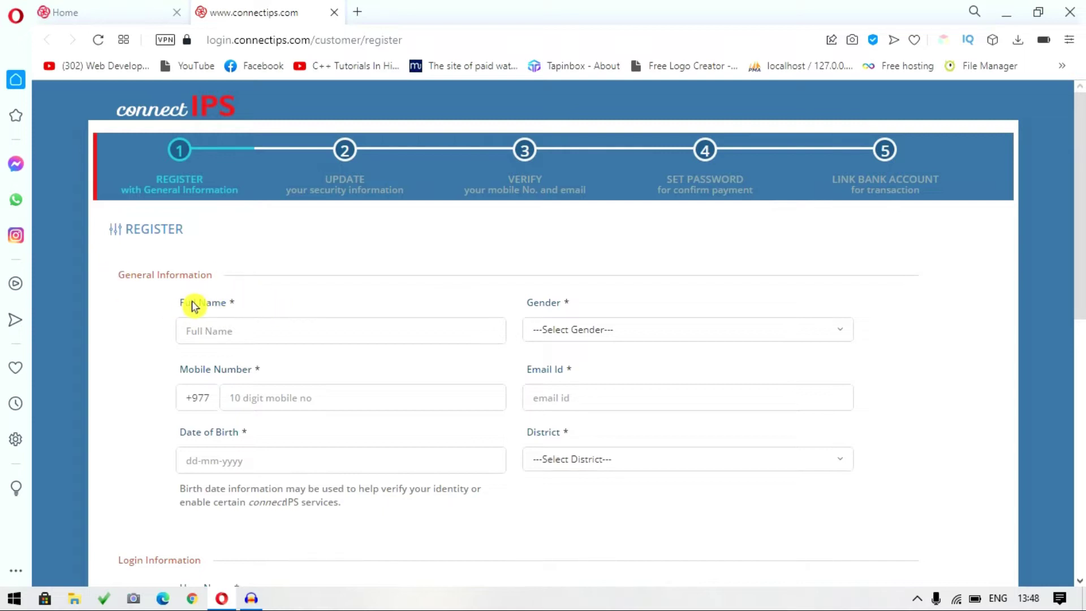
left_click(273, 332)
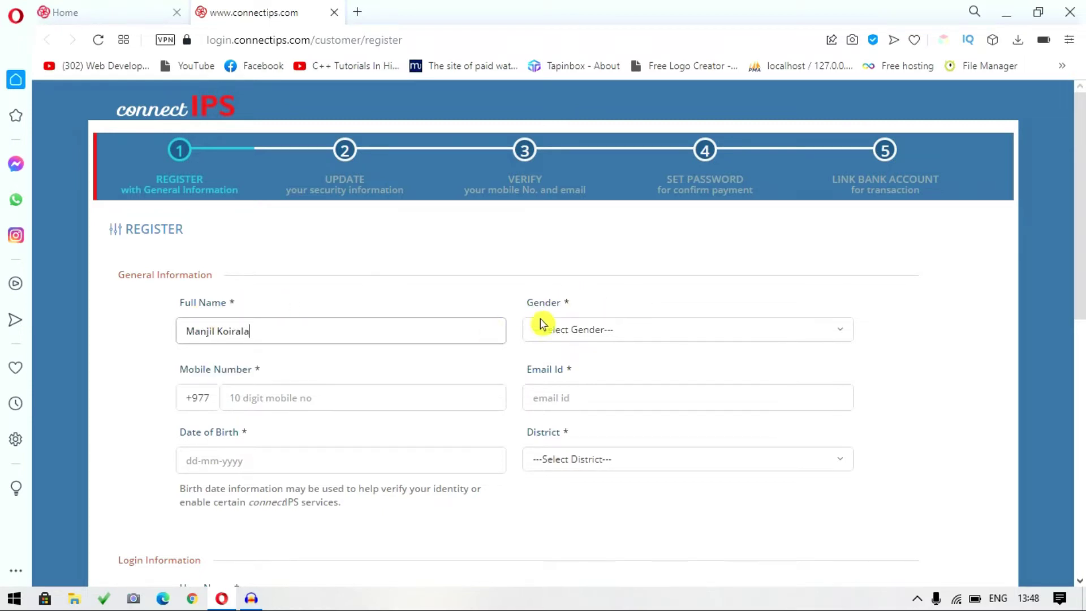
left_click(625, 338)
left_click(625, 338)
key("Down")
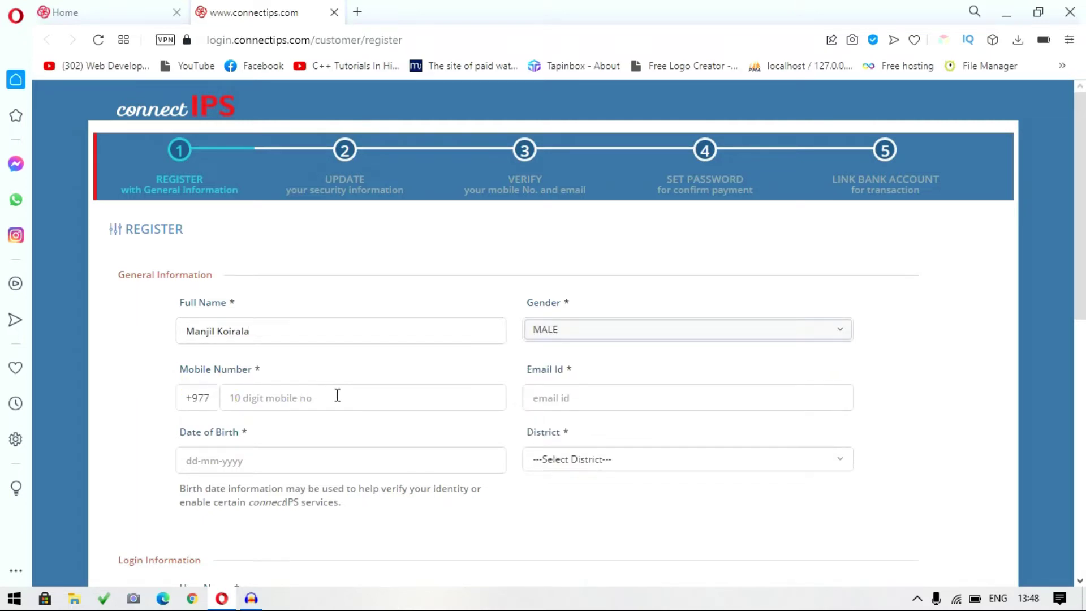
Fill in the mobile number and e-mail, and open the date-of-birth calendar
left_click(337, 396)
key("ctrl+v")
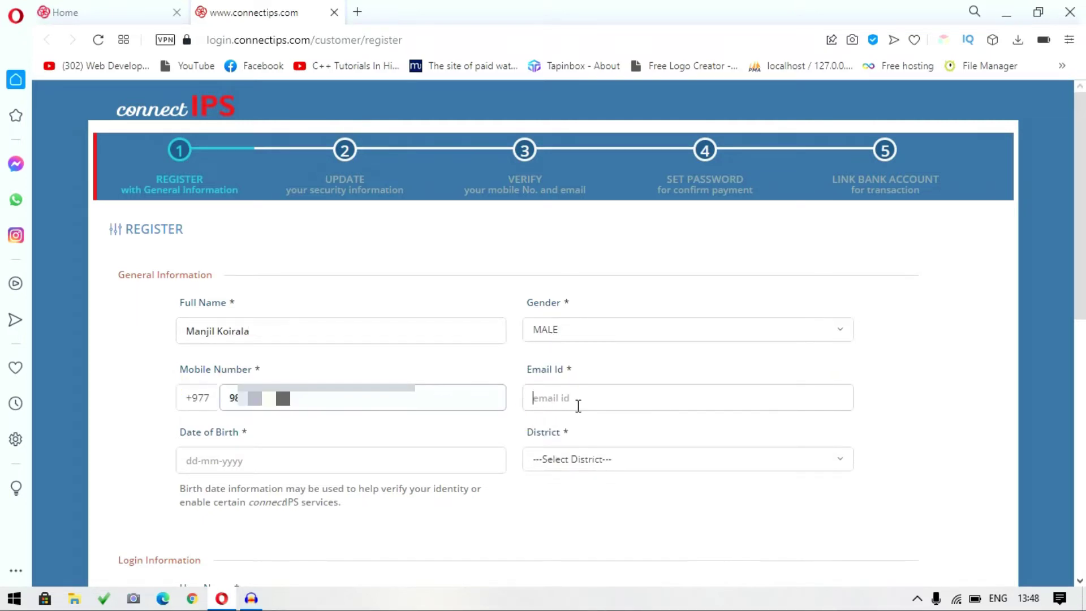
key("ctrl+v")
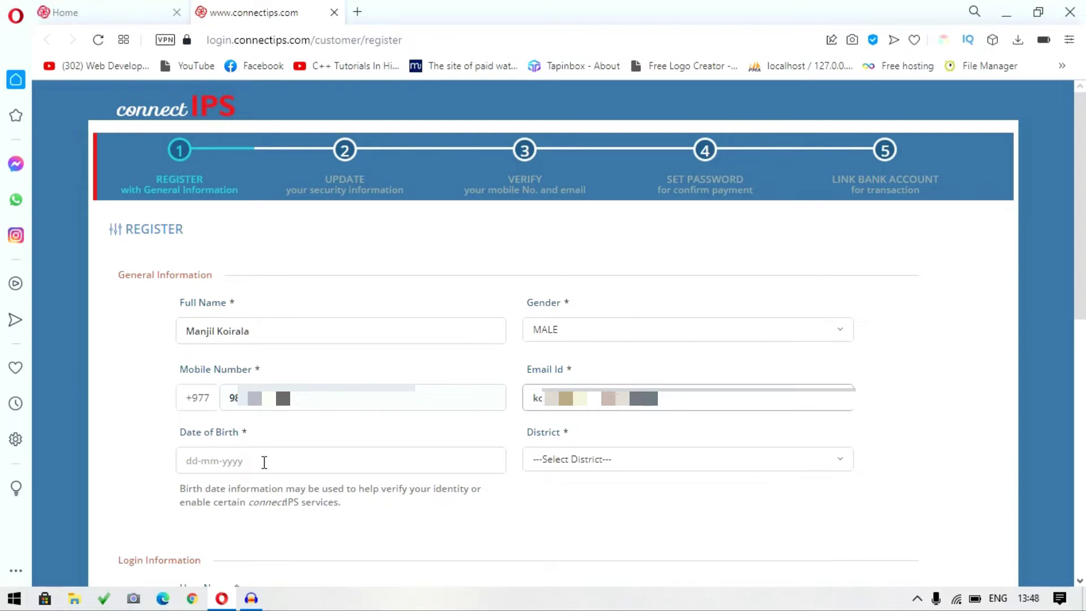
left_click(228, 455)
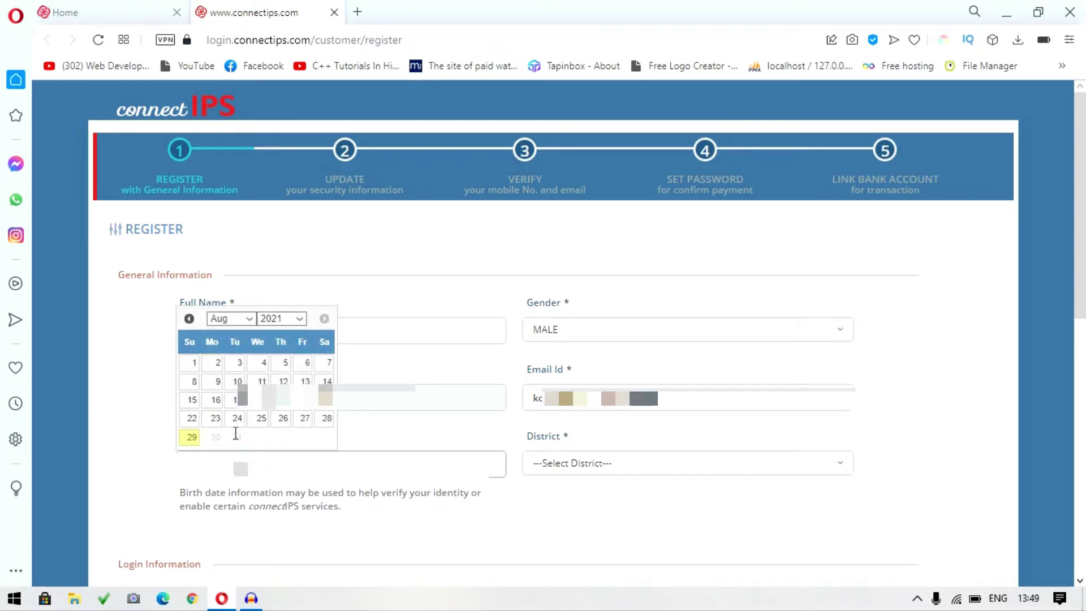
left_click(241, 488)
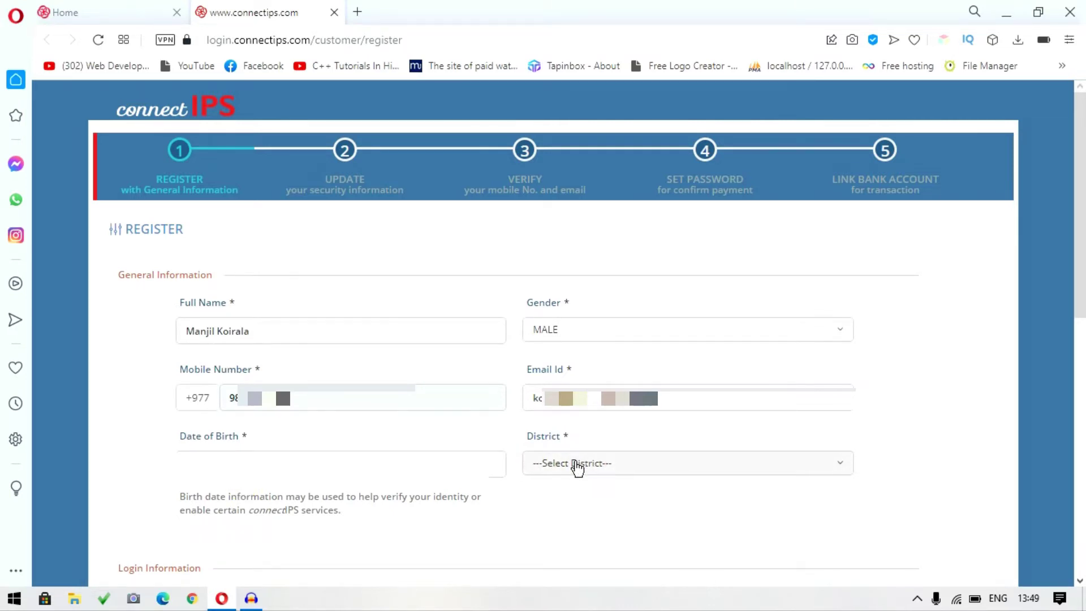
left_click_drag(1082, 242, 1081, 262)
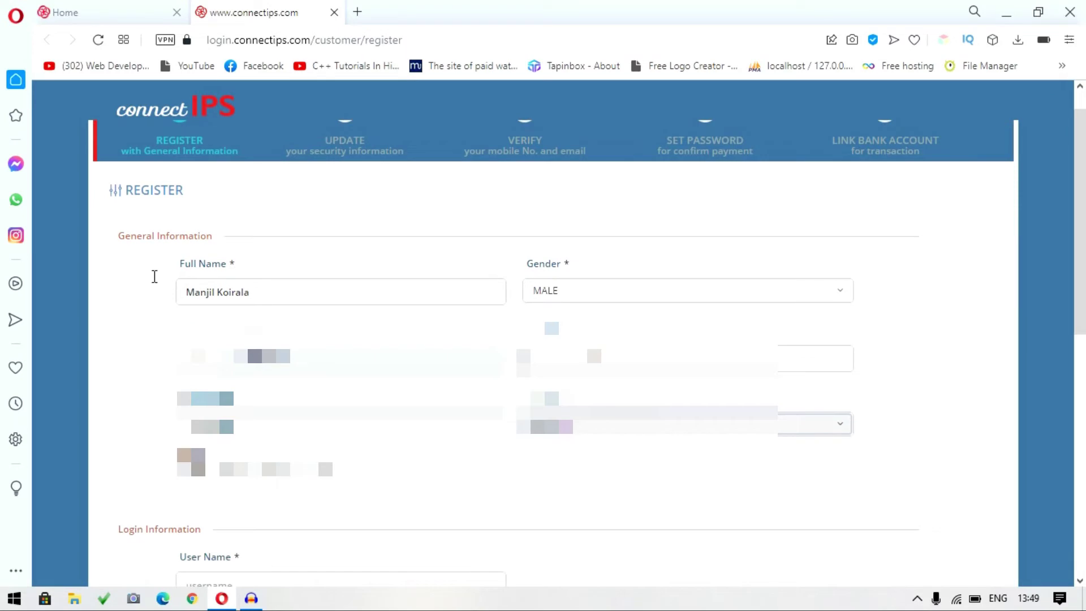
Enter a username and type the account password in both password fields
left_click_drag(1082, 267, 1082, 422)
left_click(249, 179)
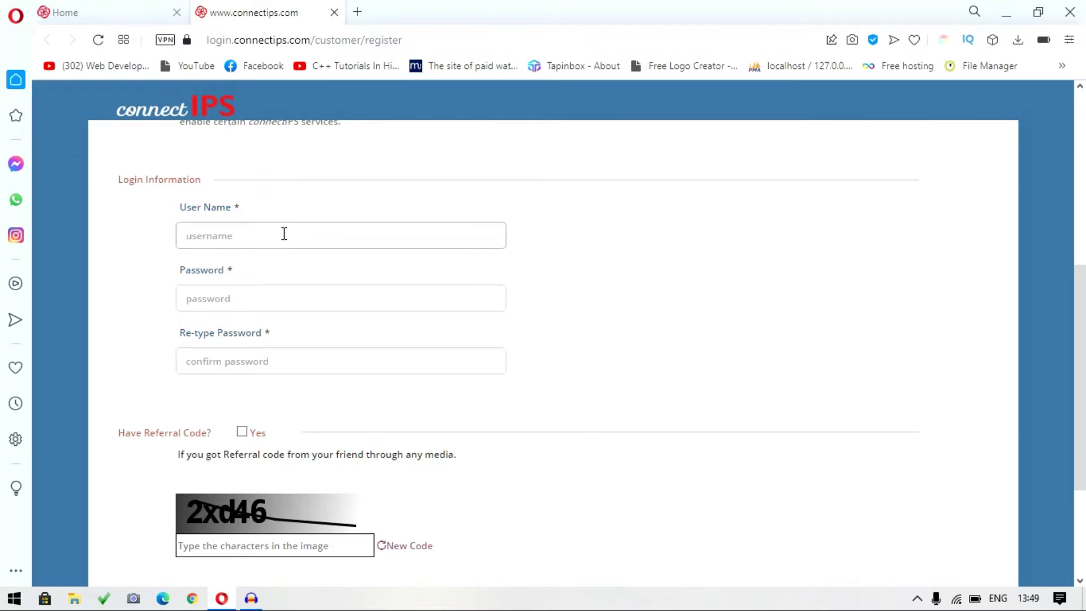
type("m")
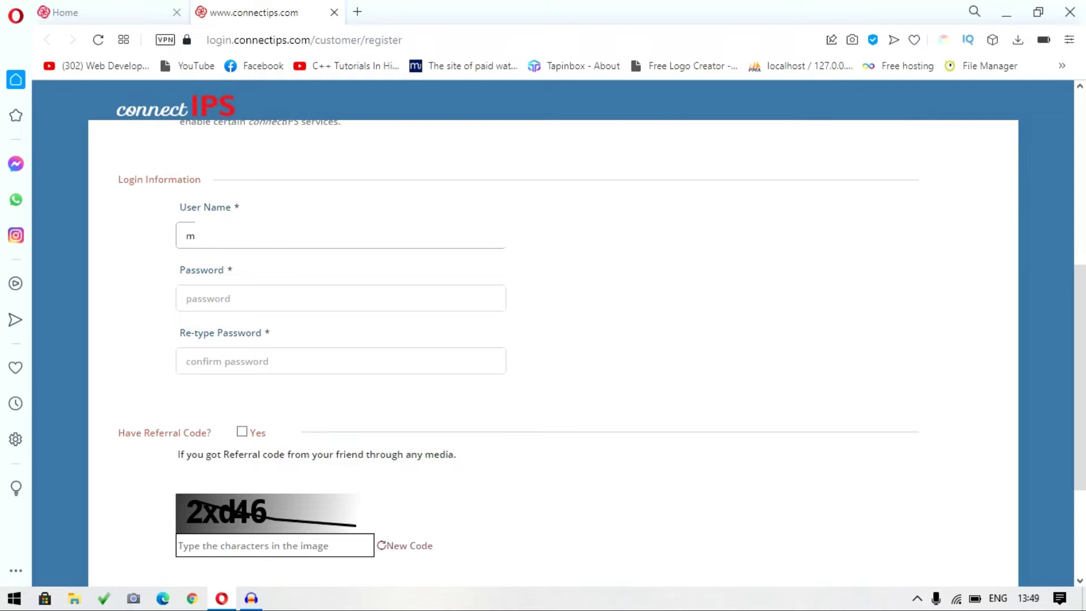
left_click(298, 305)
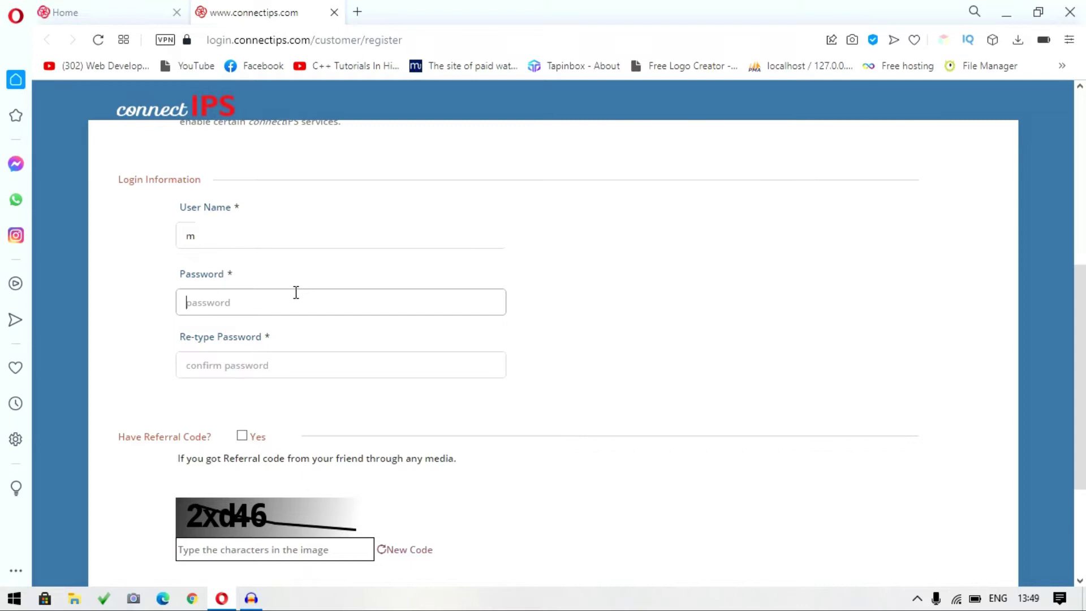
key("ctrl+v")
left_click(286, 365)
key("ctrl+v")
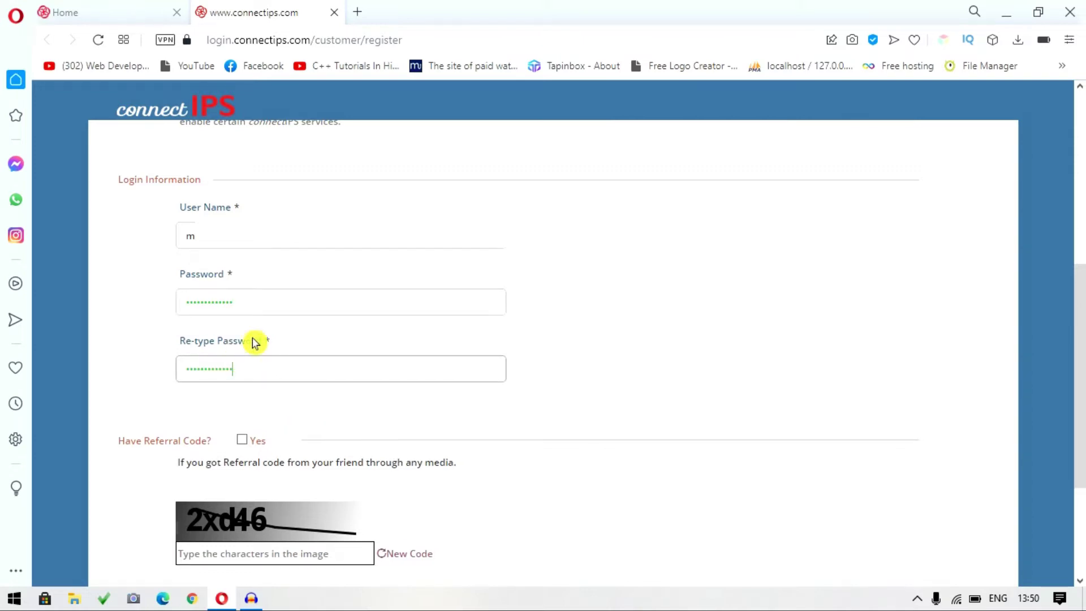
Leave the referral option off, enter captcha '2xd46' and accept the Terms and Conditions
scroll(1081, 388, "down", 1)
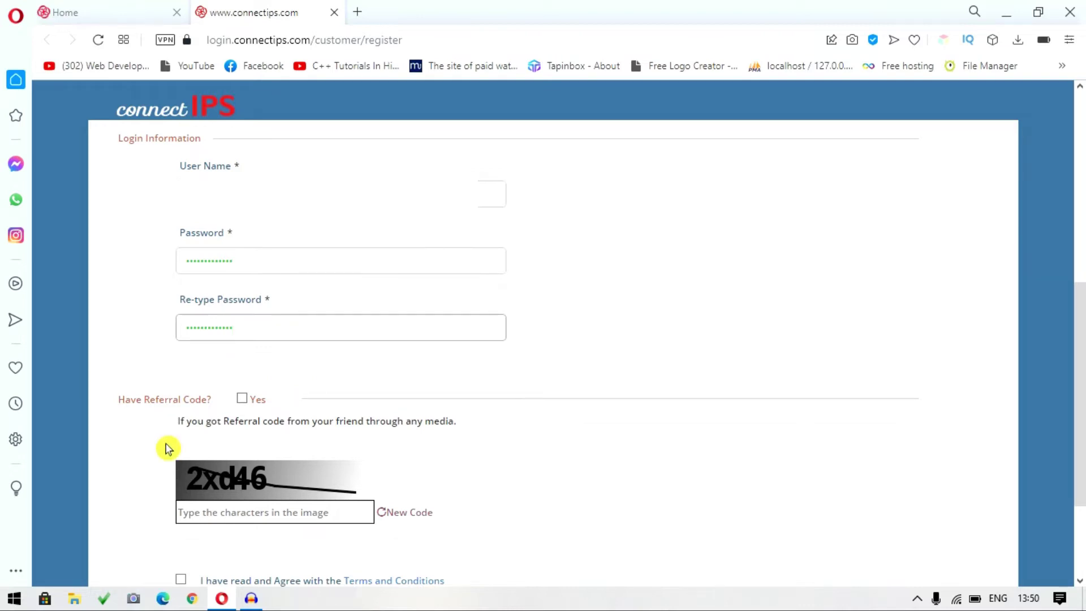
left_click(243, 399)
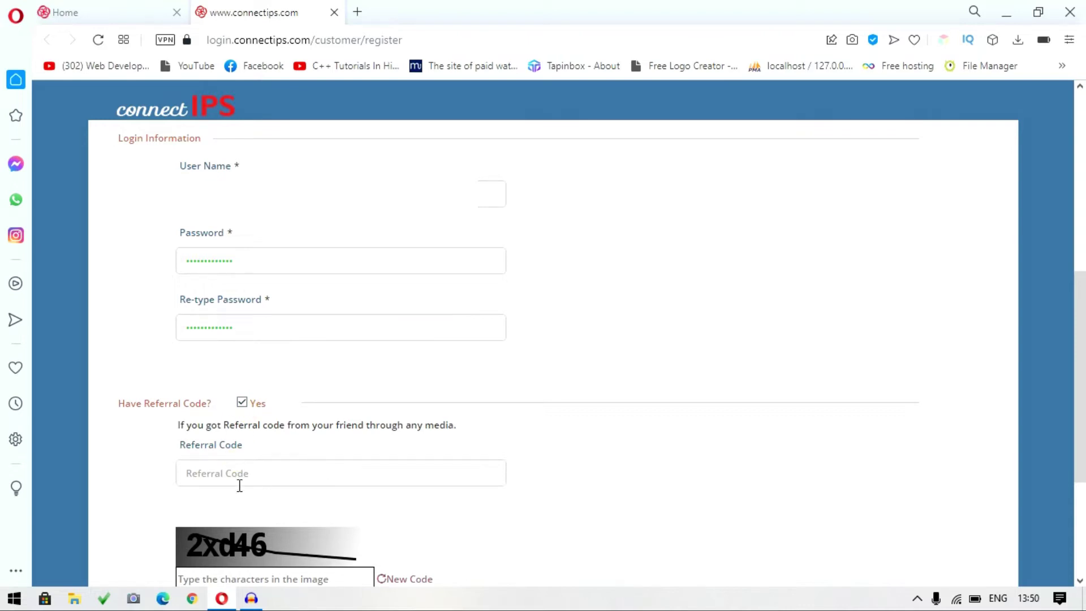
left_click(936, 348)
scroll(935, 349, "down", 3)
left_click(242, 220)
left_click(237, 375)
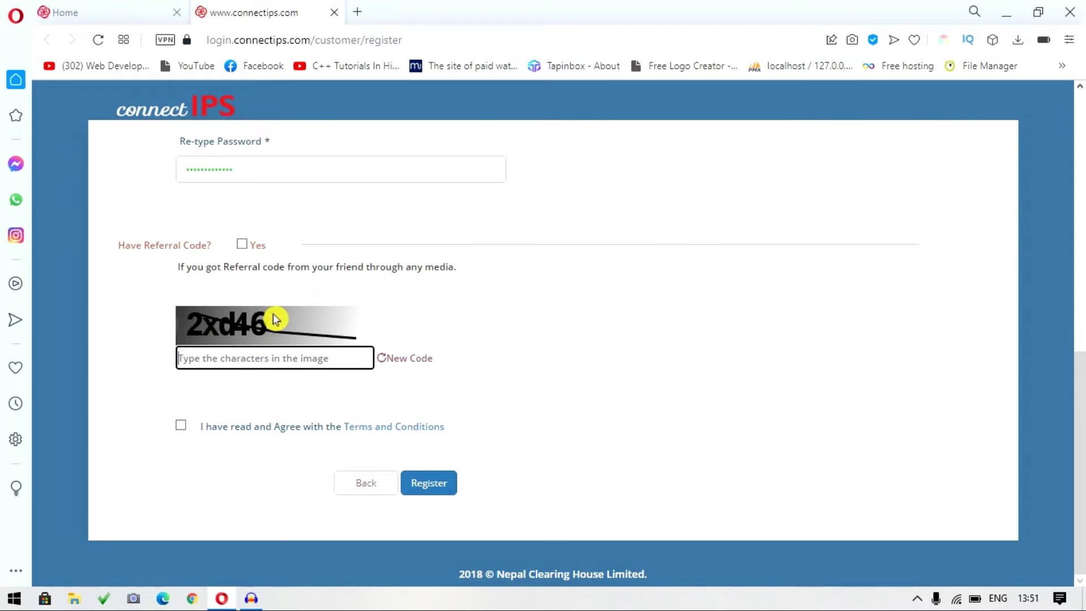
type("2xd46")
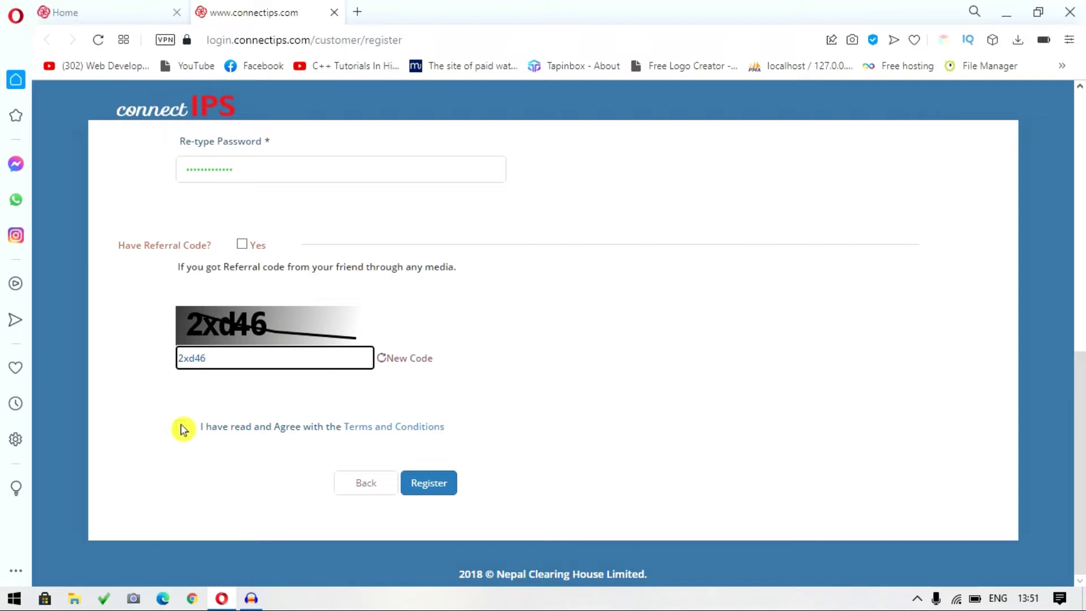
left_click(181, 428)
left_click(180, 443)
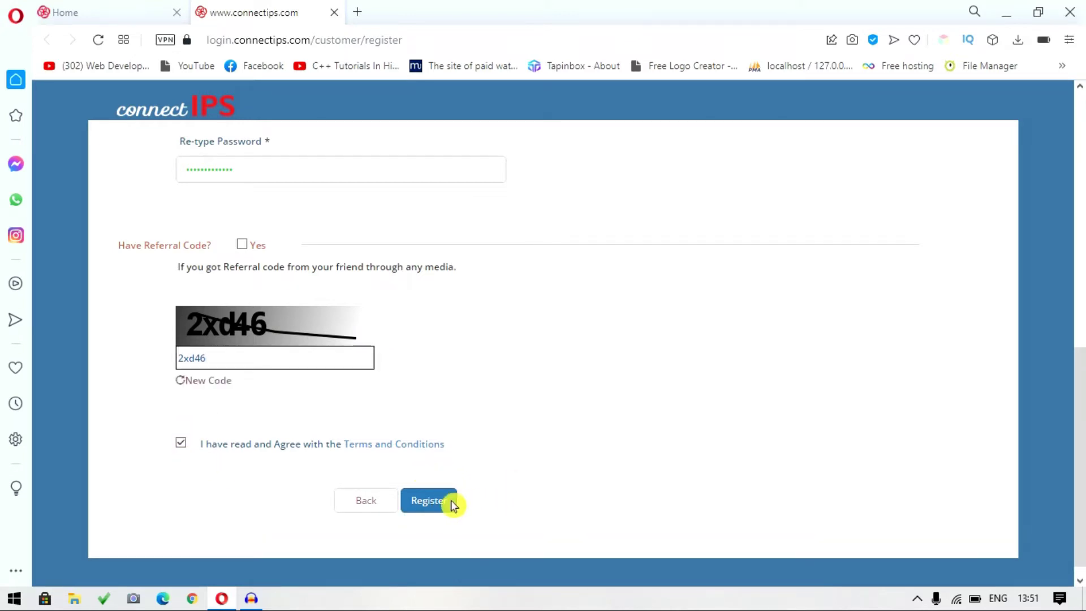
Submit the registration and enter the username to sign in
left_click(451, 503)
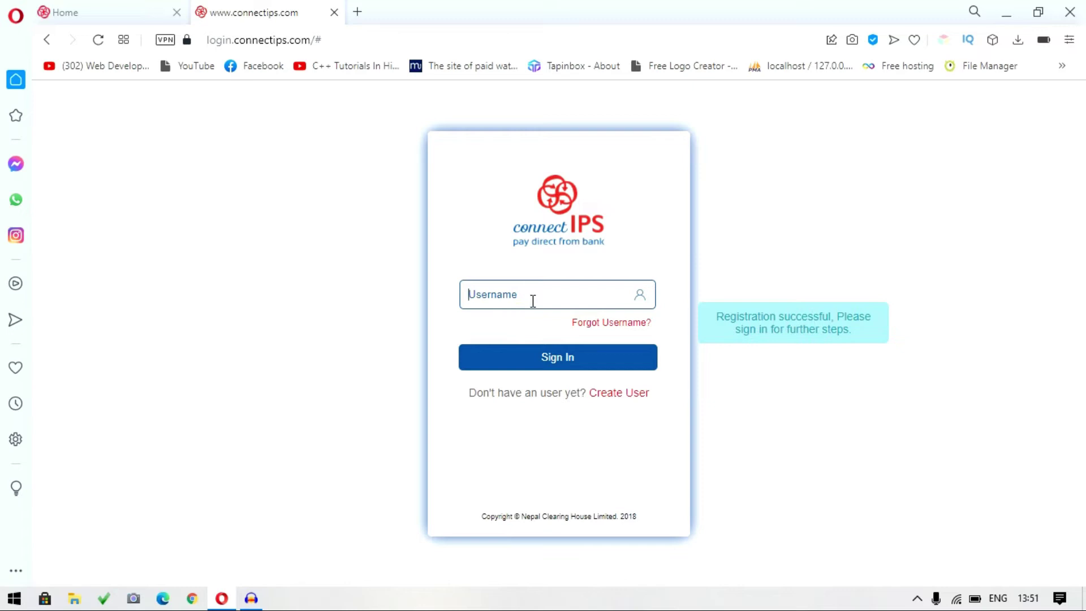
type("mad")
left_click(557, 352)
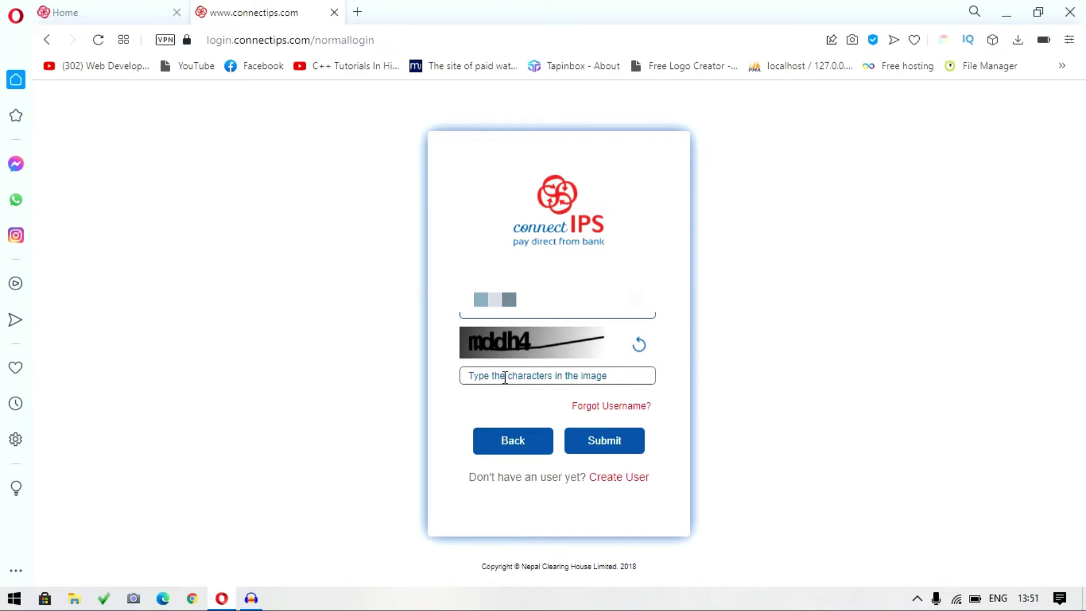
Pass the 'mddh4' captcha check and sign in with the account password
type("mddh4")
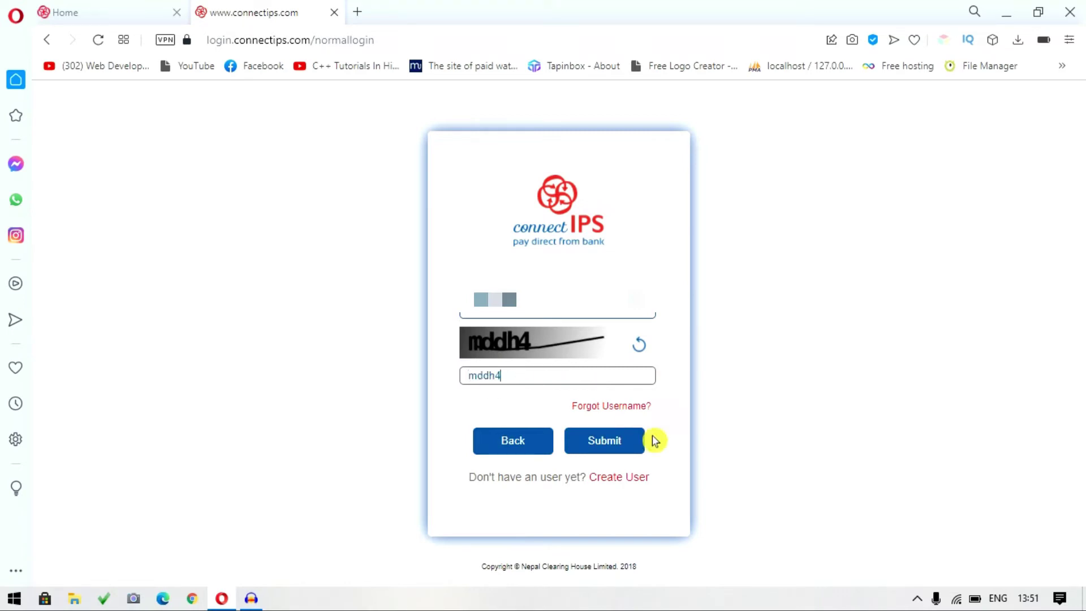
left_click(633, 444)
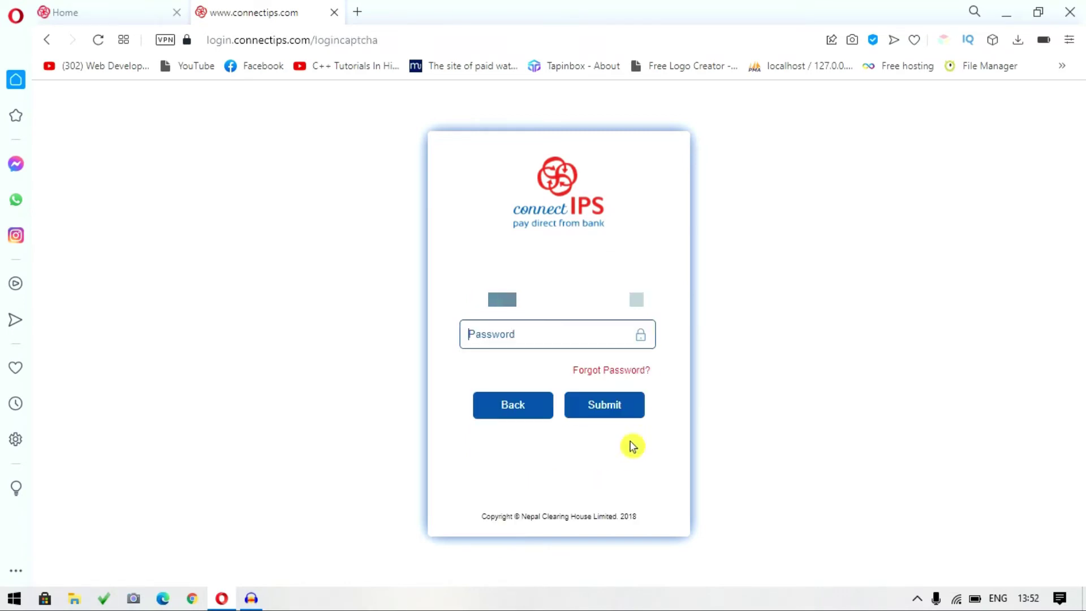
left_click(525, 344)
key("ctrl+v")
left_click(629, 406)
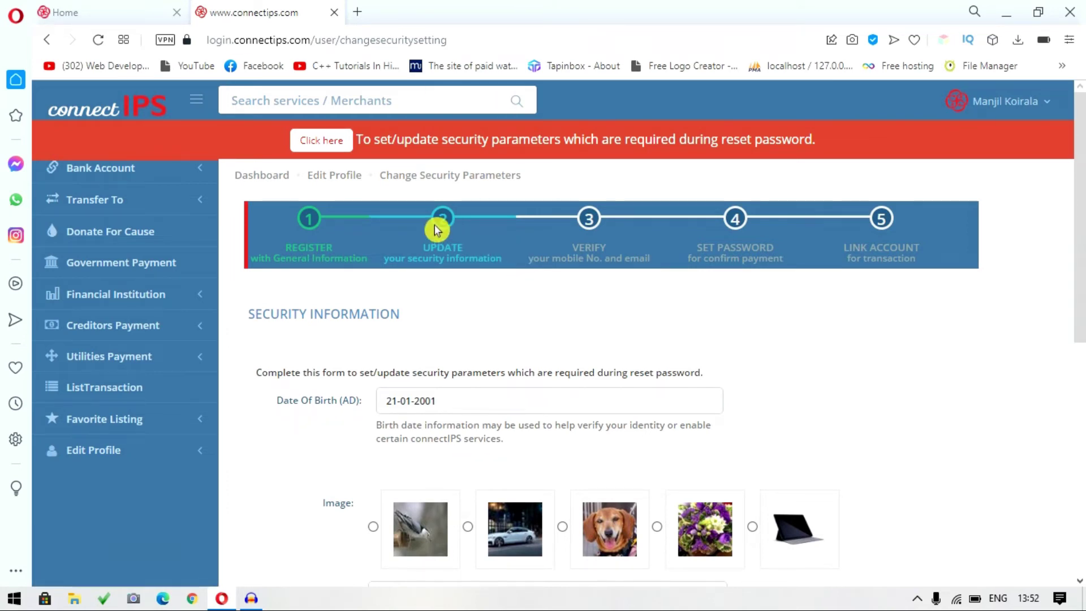
Choose the dog security image and set the anti-phishing phrase 'Dog'
left_click_drag(1083, 225, 1082, 325)
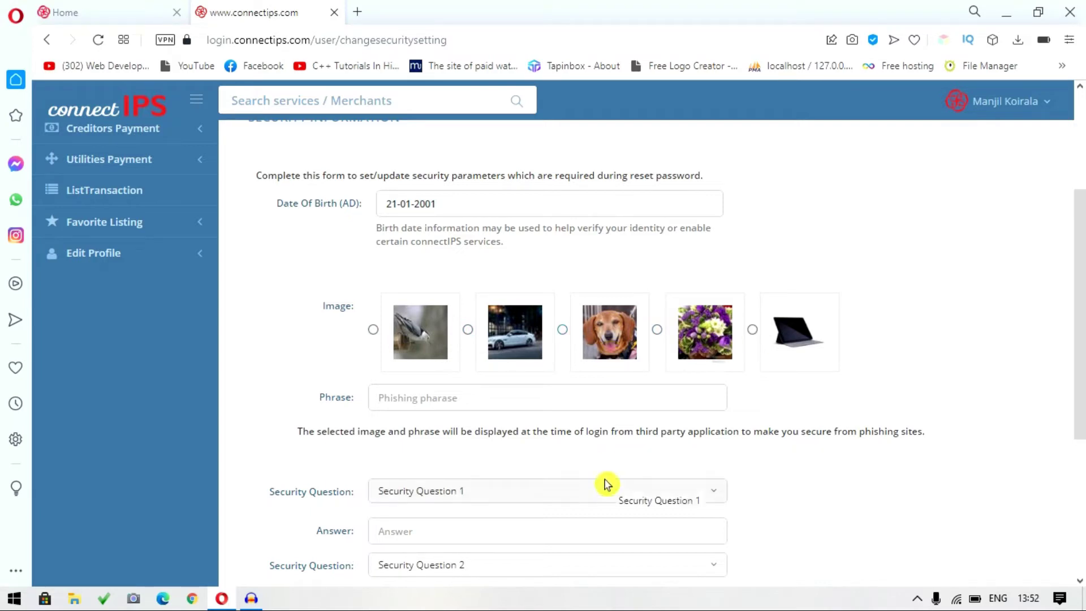
left_click(563, 331)
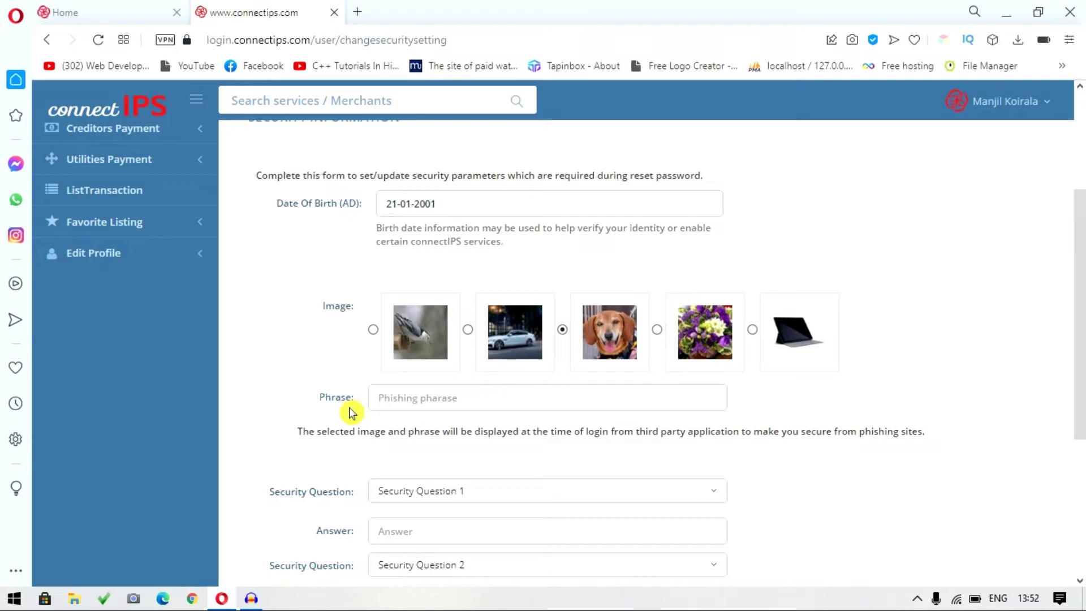
left_click(461, 400)
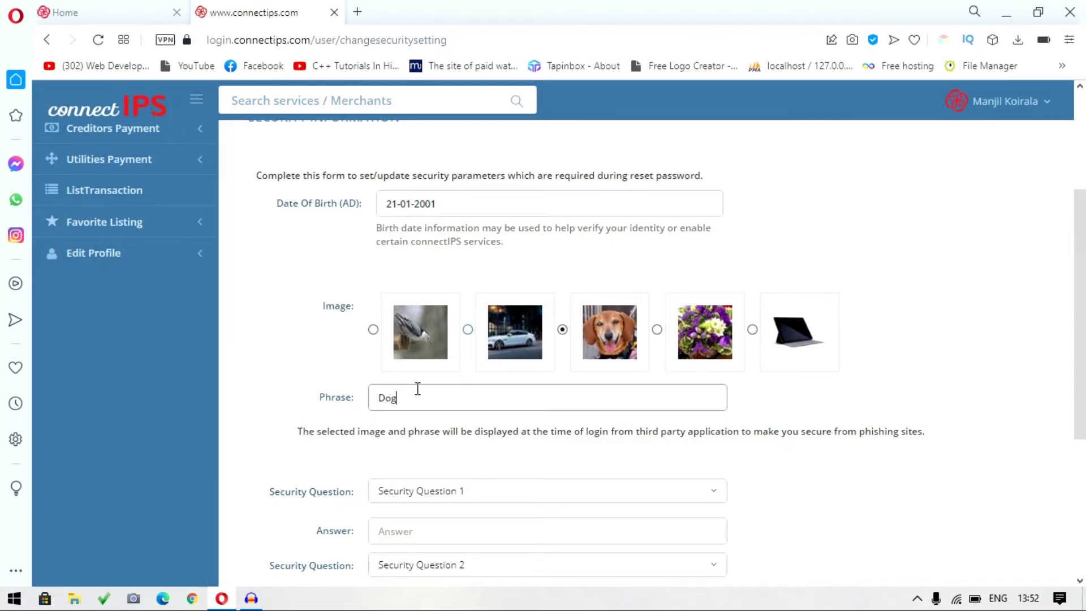
scroll(417, 389, "down", 1)
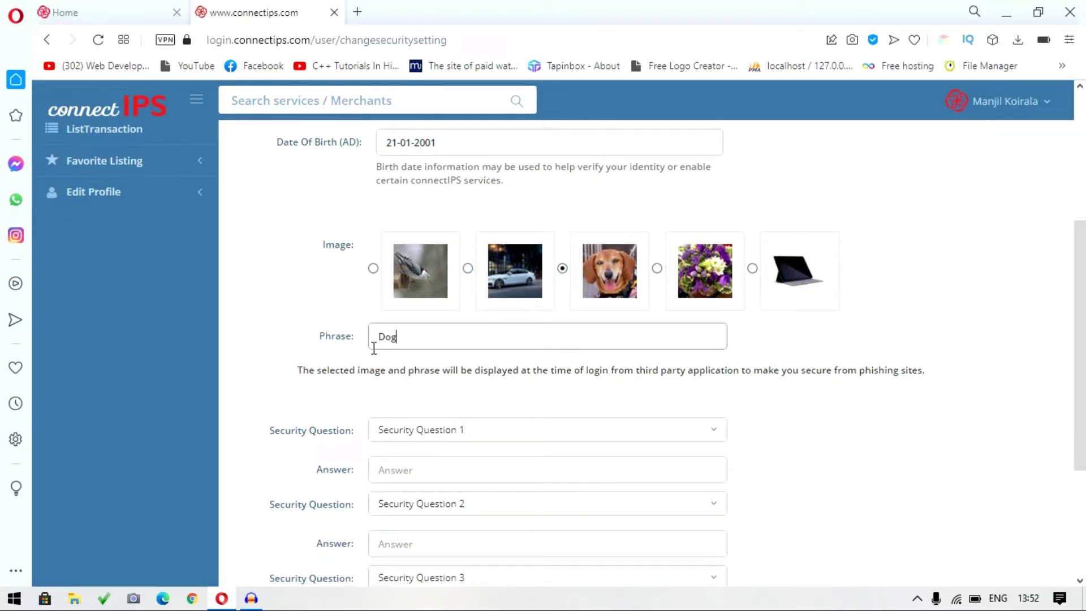
scroll(1052, 333, "down", 2)
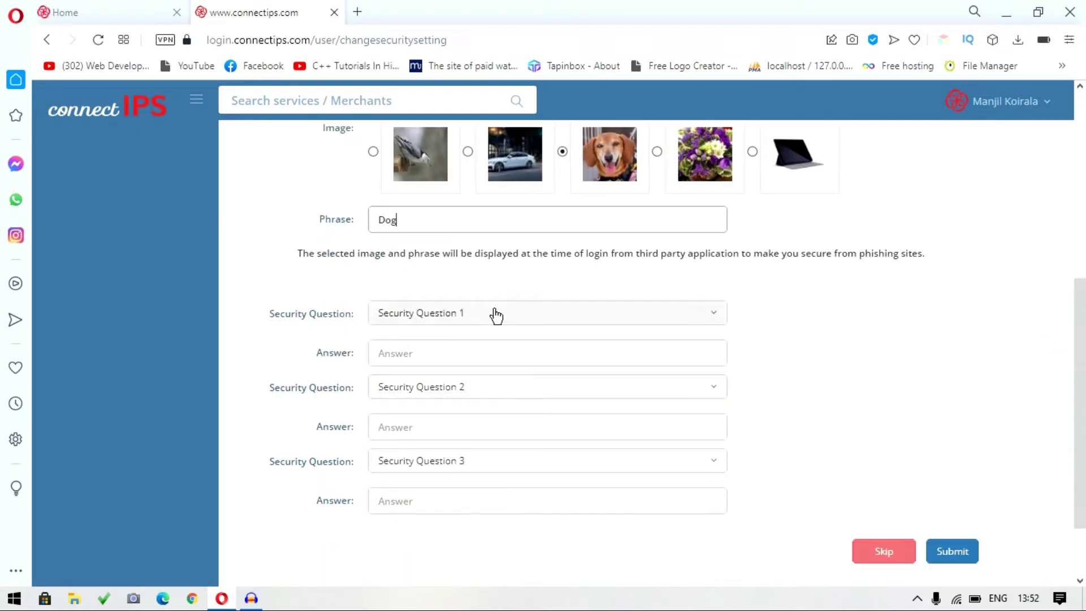
left_click(554, 324)
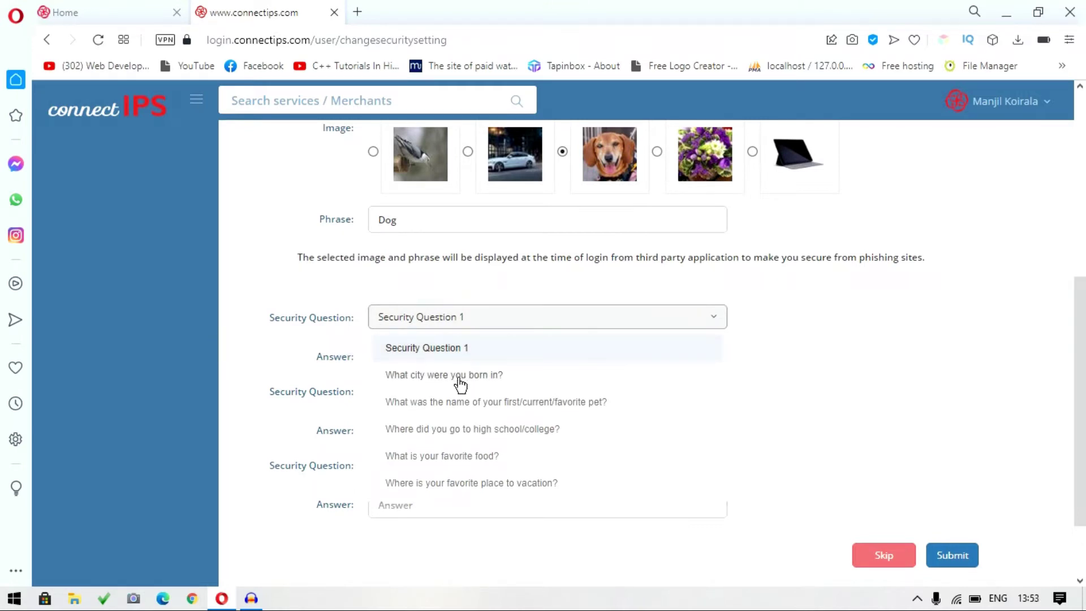
left_click(523, 378)
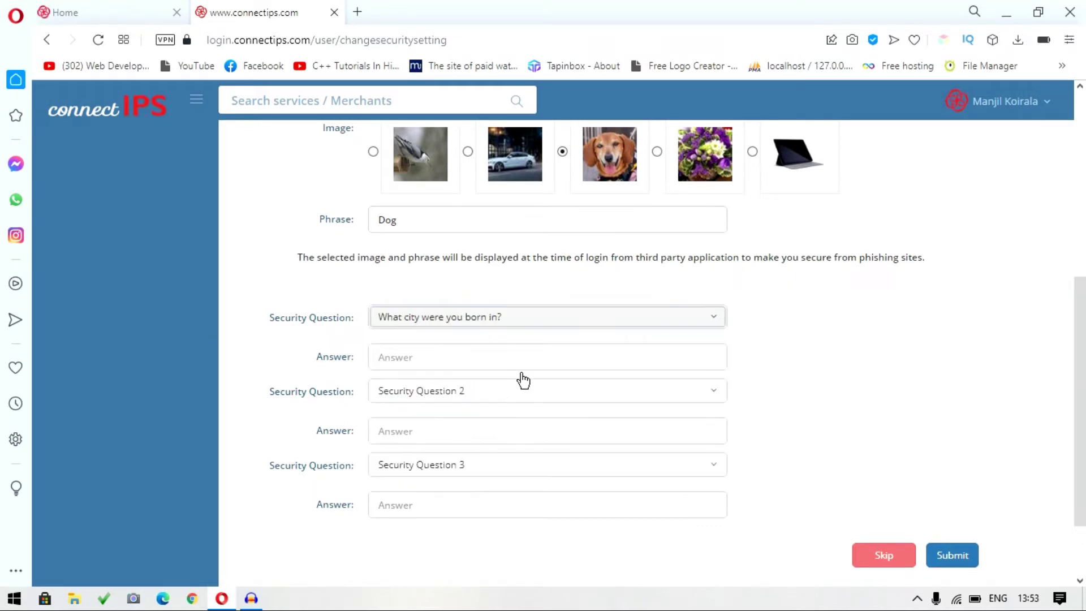
left_click(434, 359)
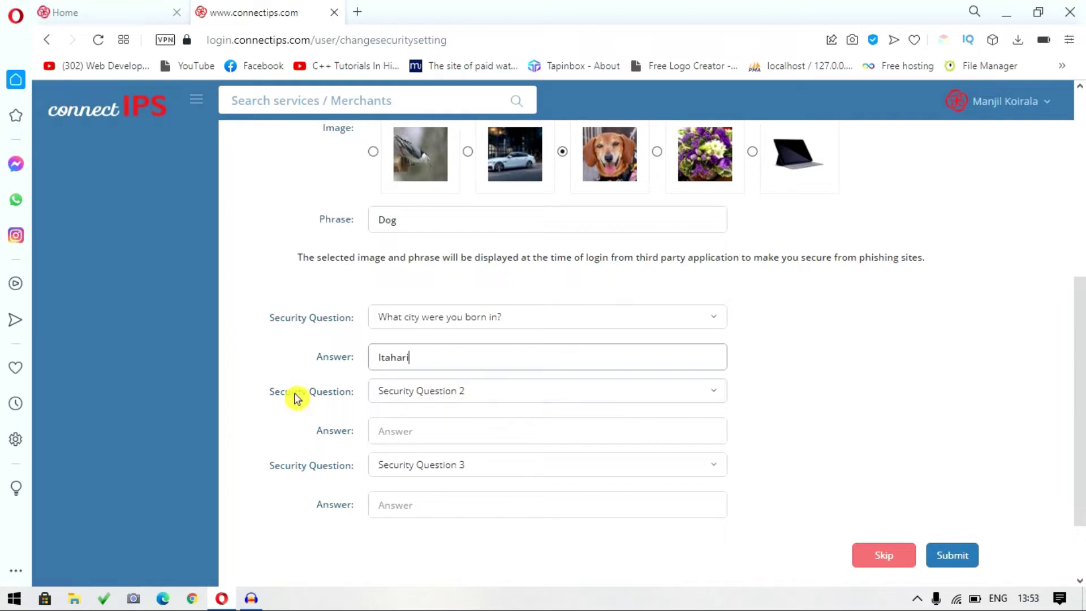
left_click(568, 403)
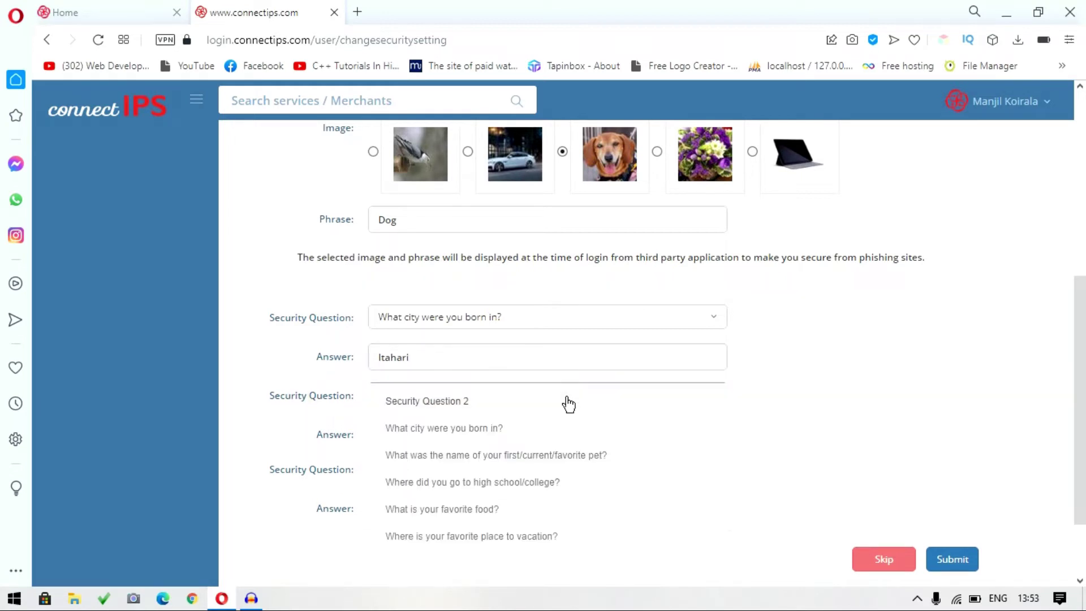
left_click(605, 457)
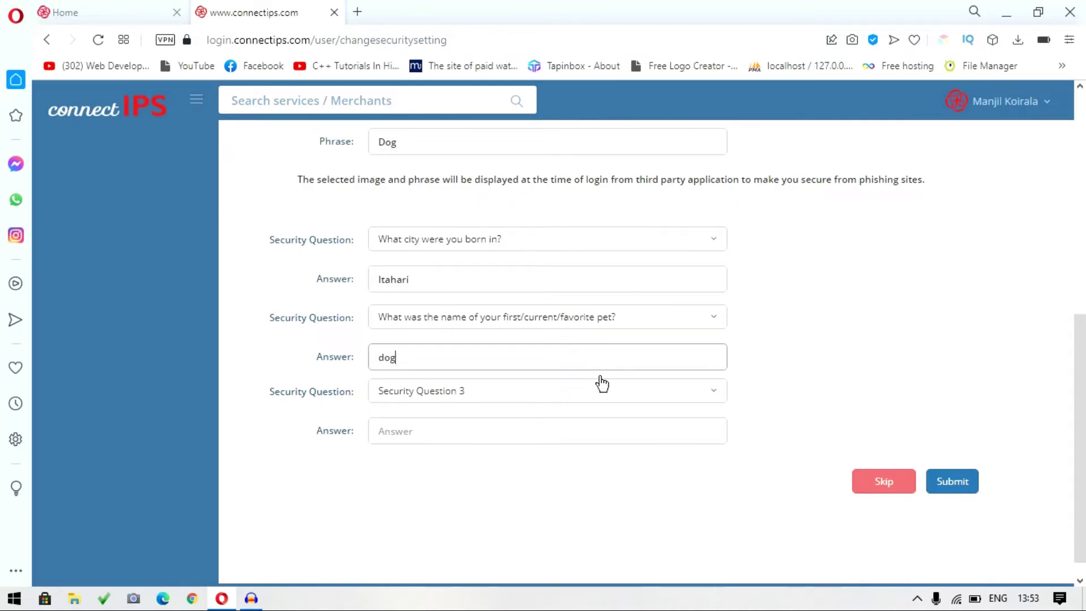
left_click(605, 390)
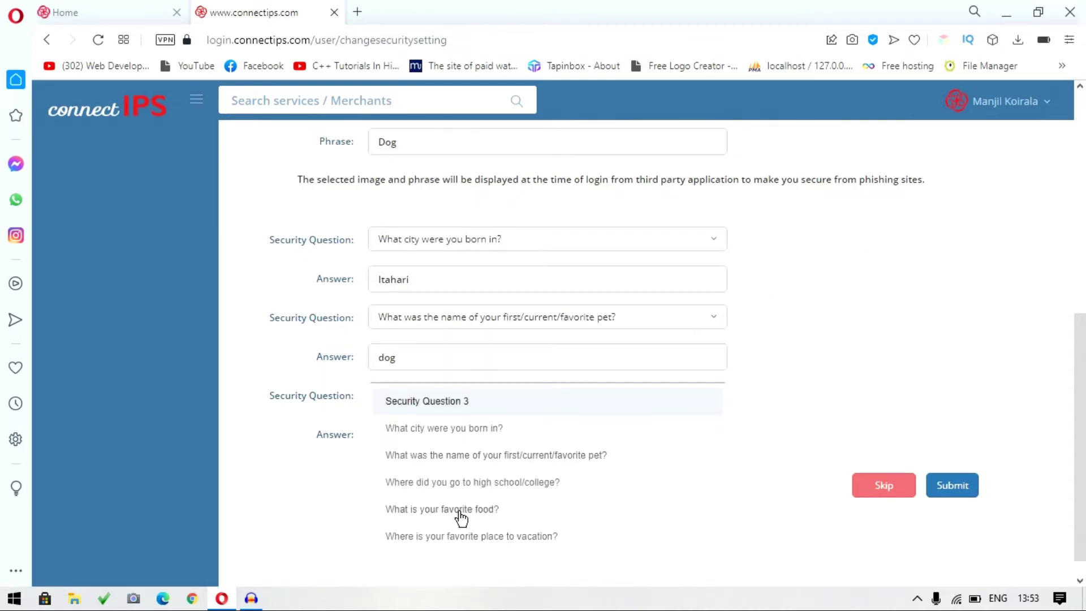
left_click(494, 510)
left_click(483, 440)
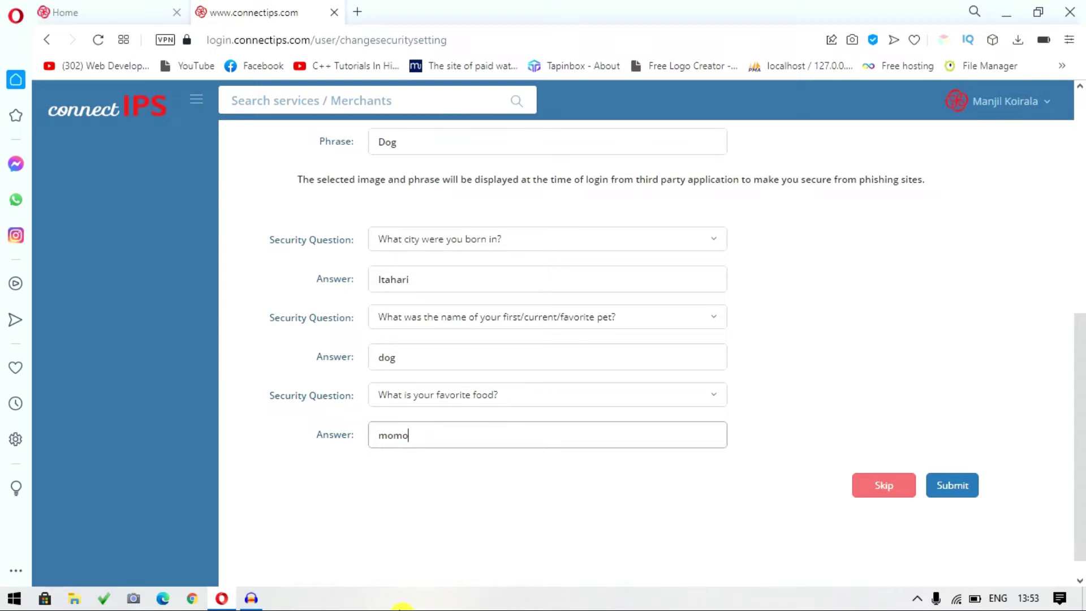
Save the security information, then request the SMS code and enter the received code
left_click(954, 485)
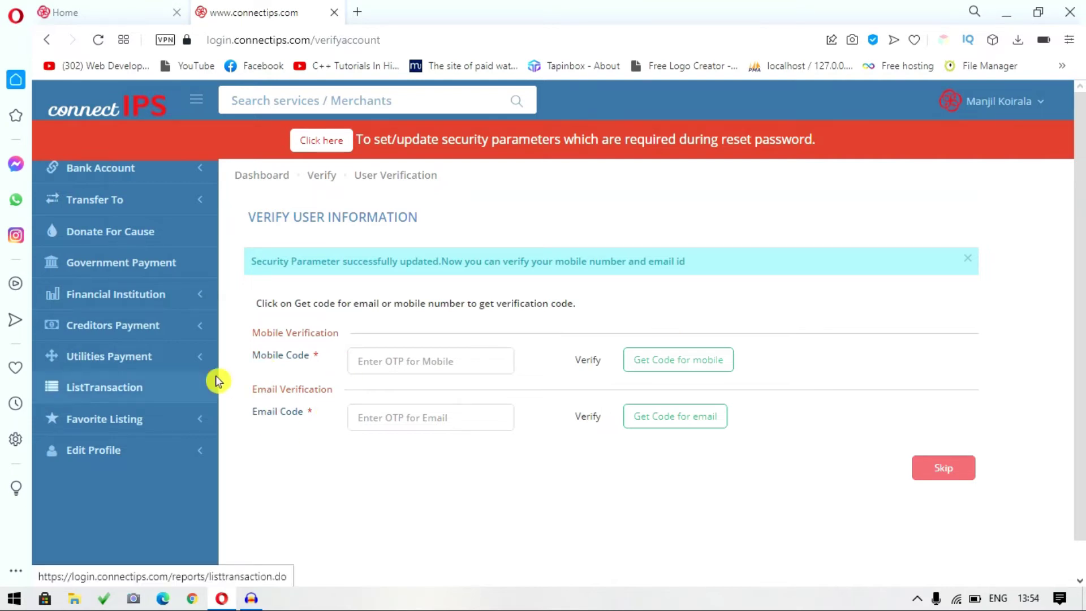
left_click(694, 366)
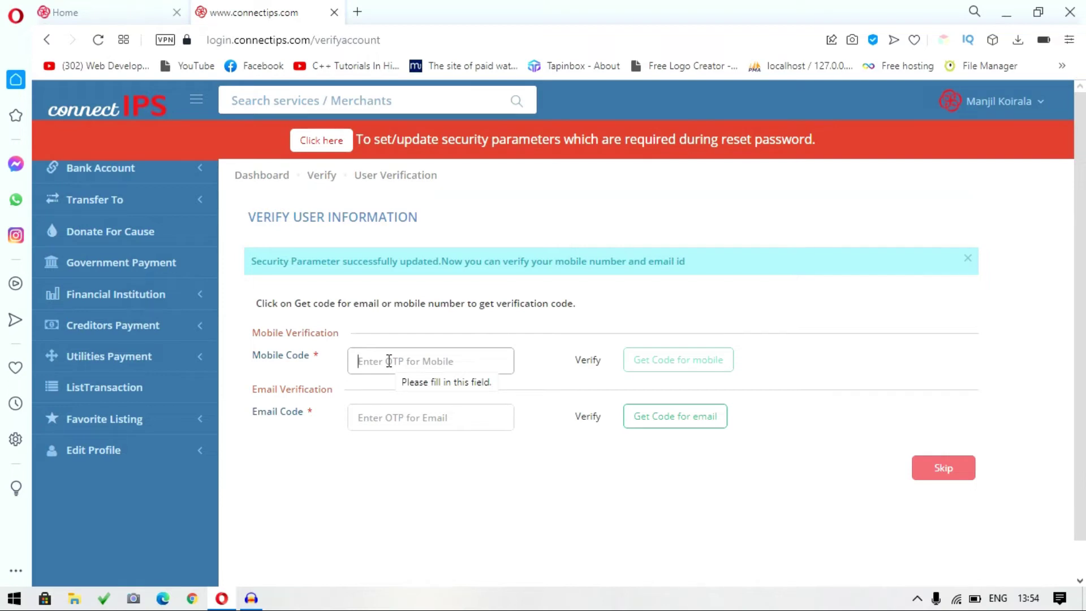
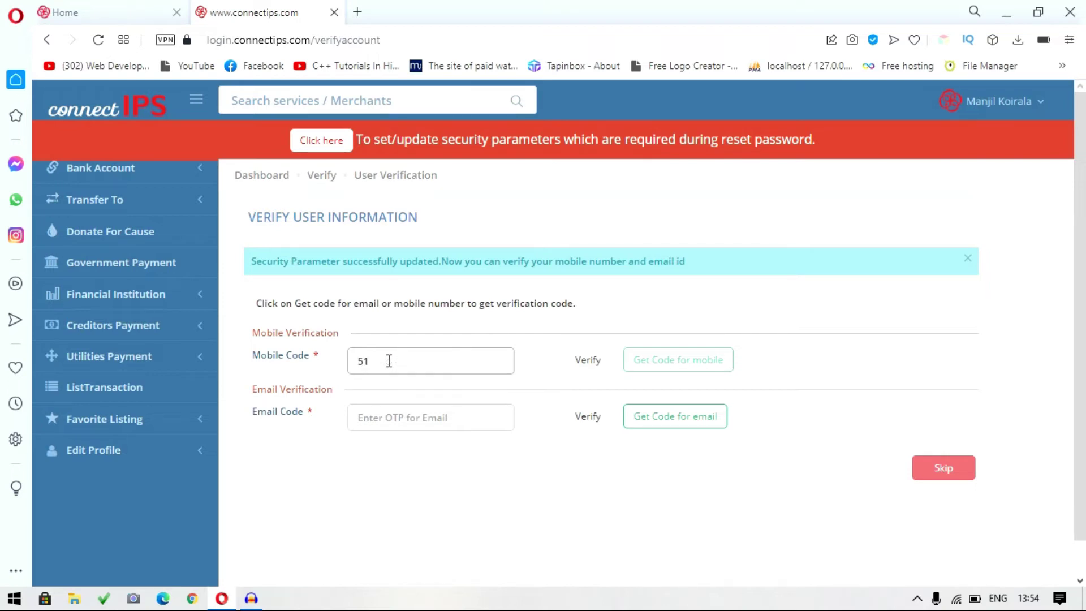
Verify the mobile number, then verify the e-mail with the code copied from Gmail
left_click(588, 360)
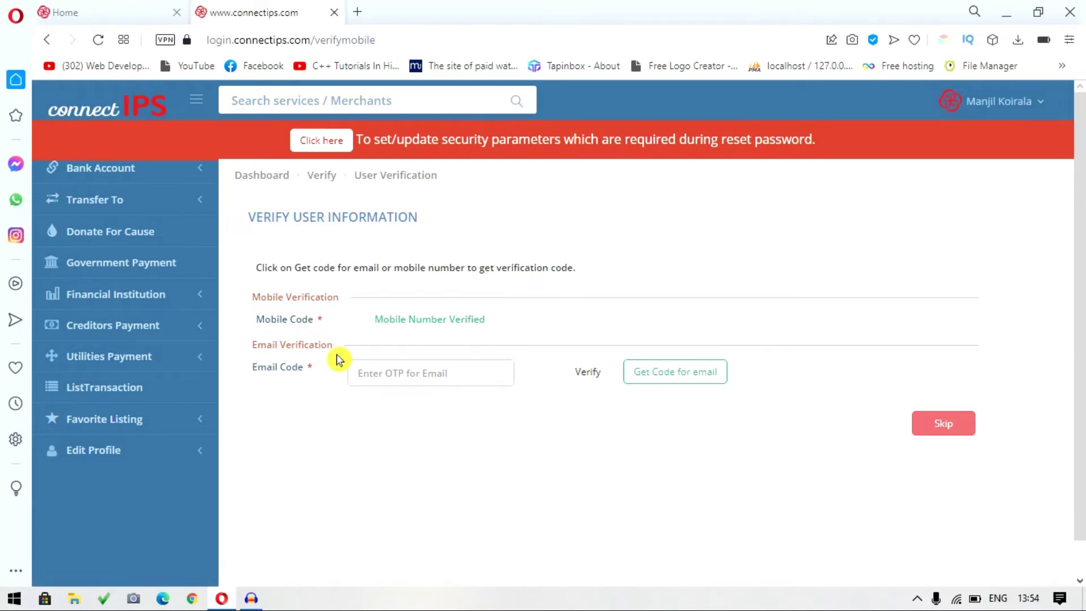
left_click(688, 384)
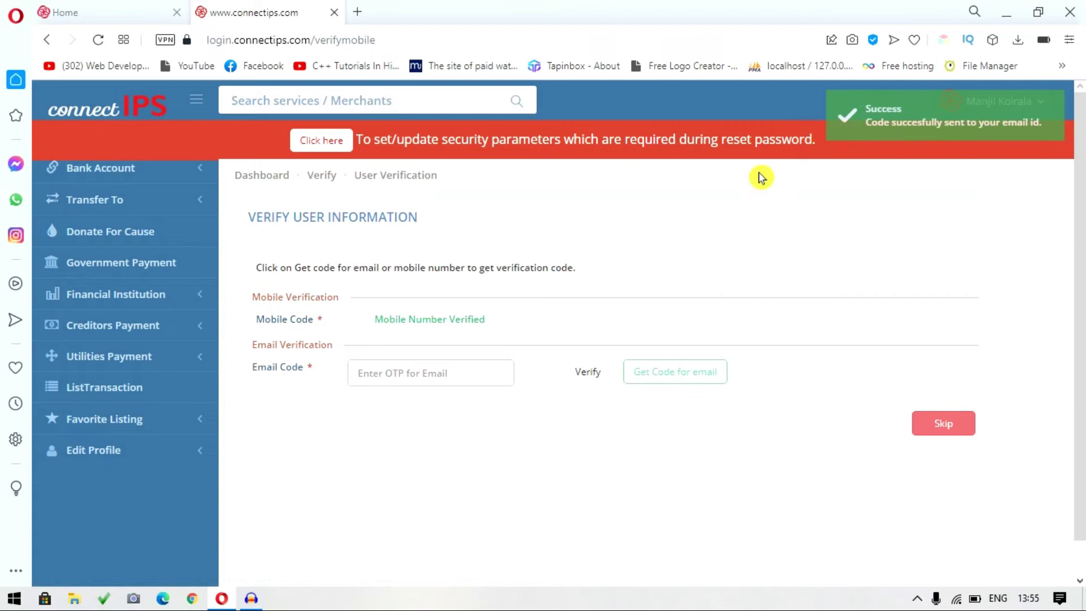
left_click(359, 12)
left_click(621, 235)
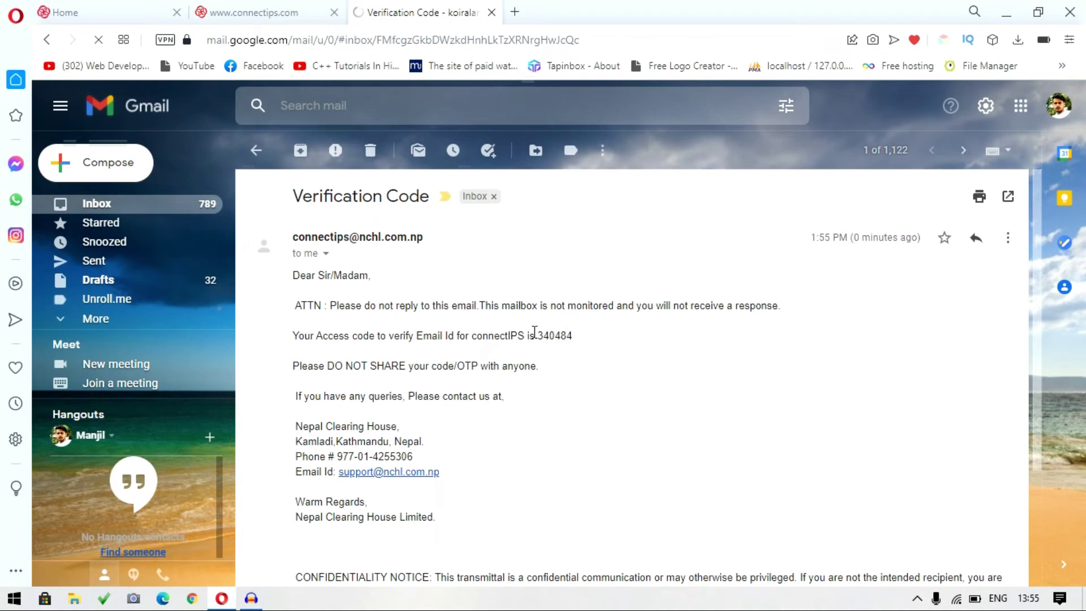
left_click_drag(537, 335, 572, 336)
key("ctrl+c")
key("ctrl+Tab")
left_click(455, 371)
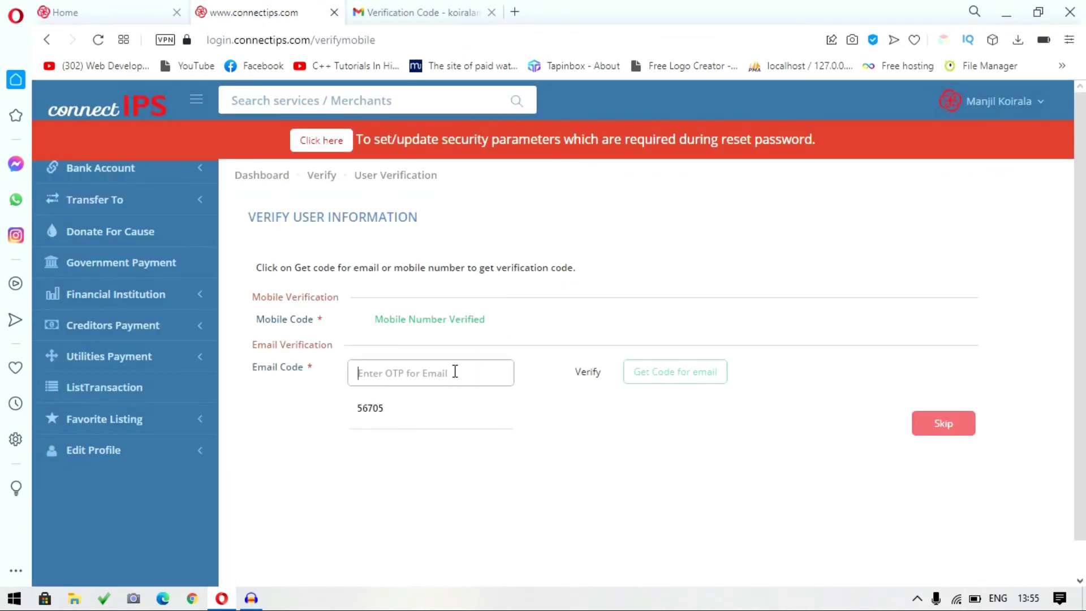
key("ctrl+v")
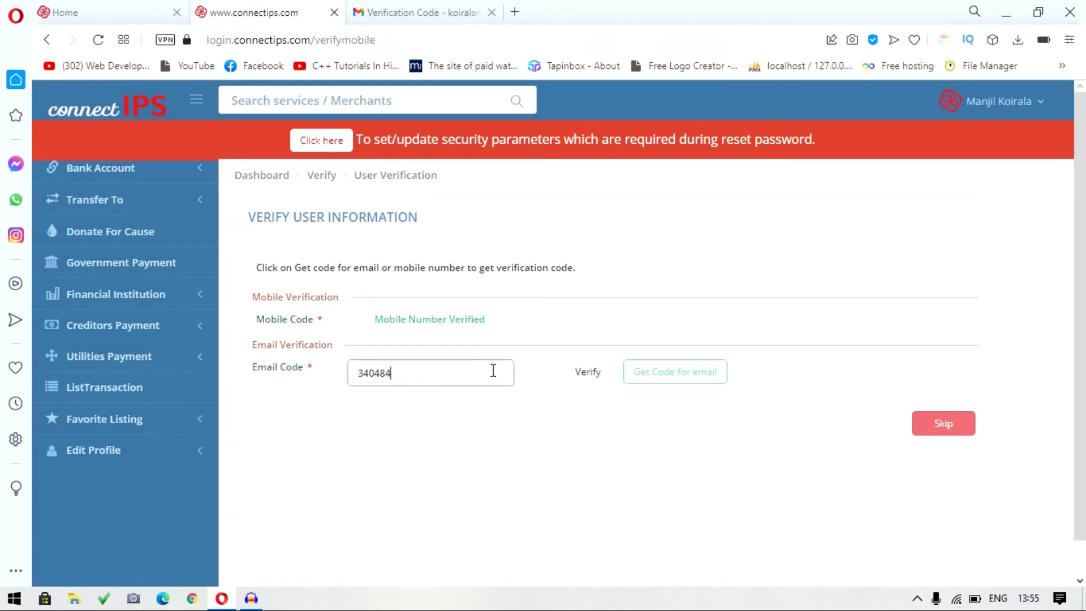
left_click(600, 378)
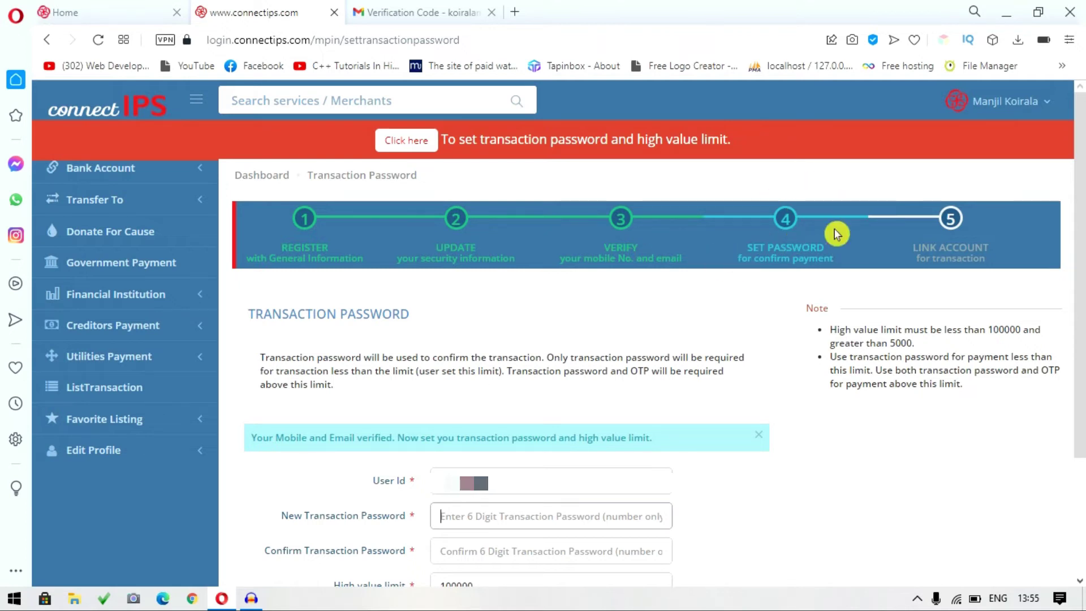
Enter the 6-digit transaction password twice with the 100000 high value limit and submit
scroll(357, 367, "down", 3)
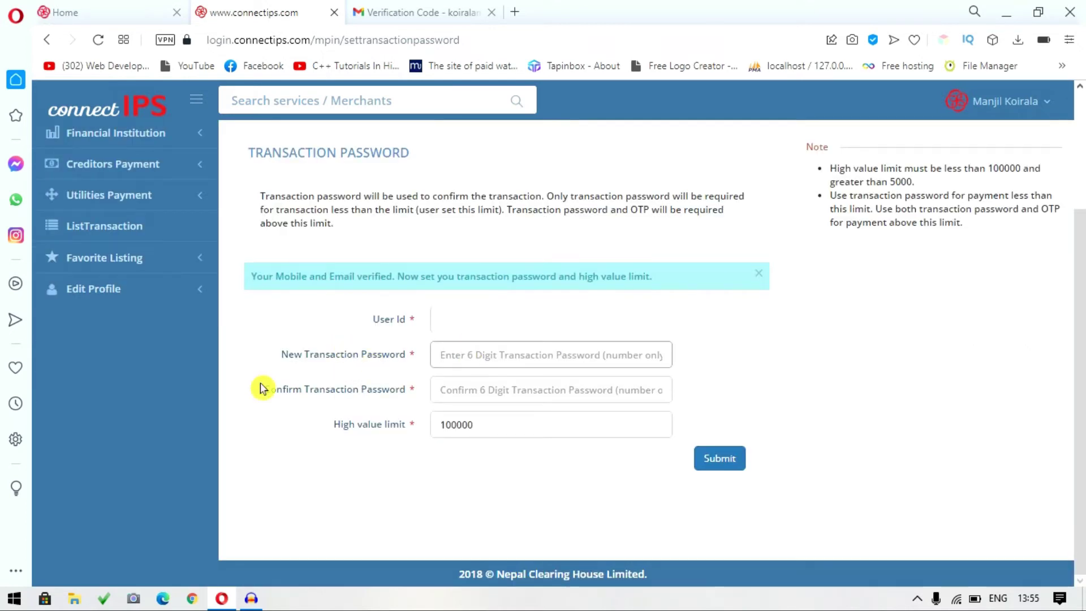
left_click(474, 355)
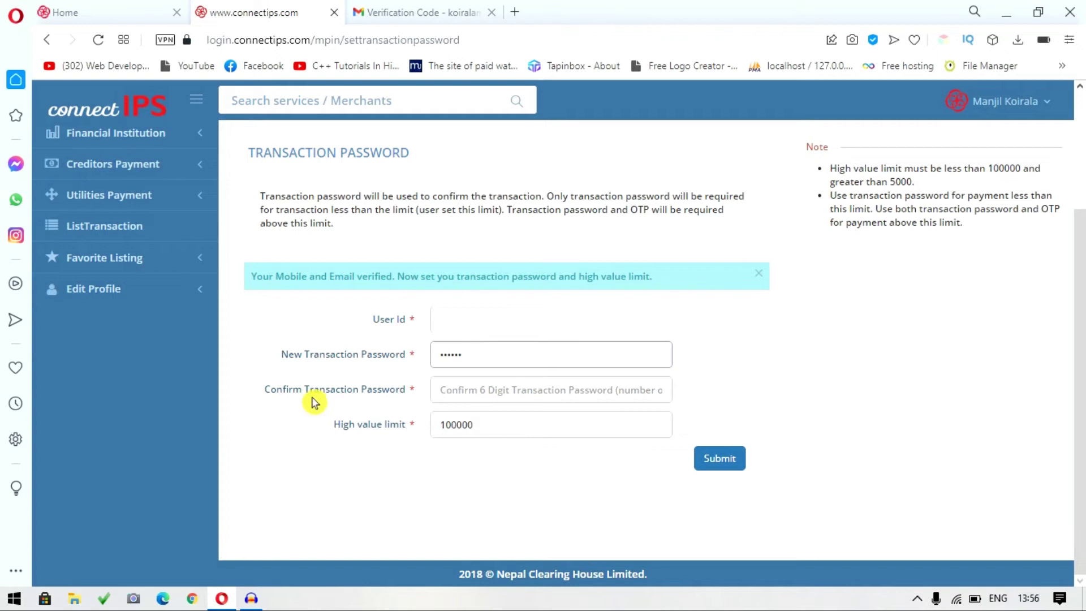
left_click(485, 389)
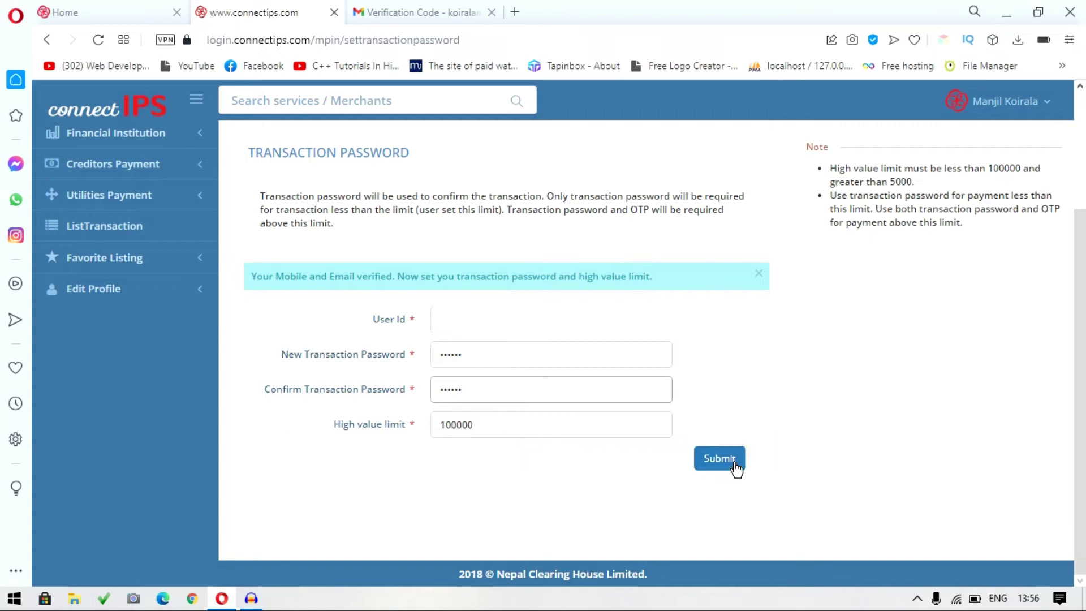
key("Return")
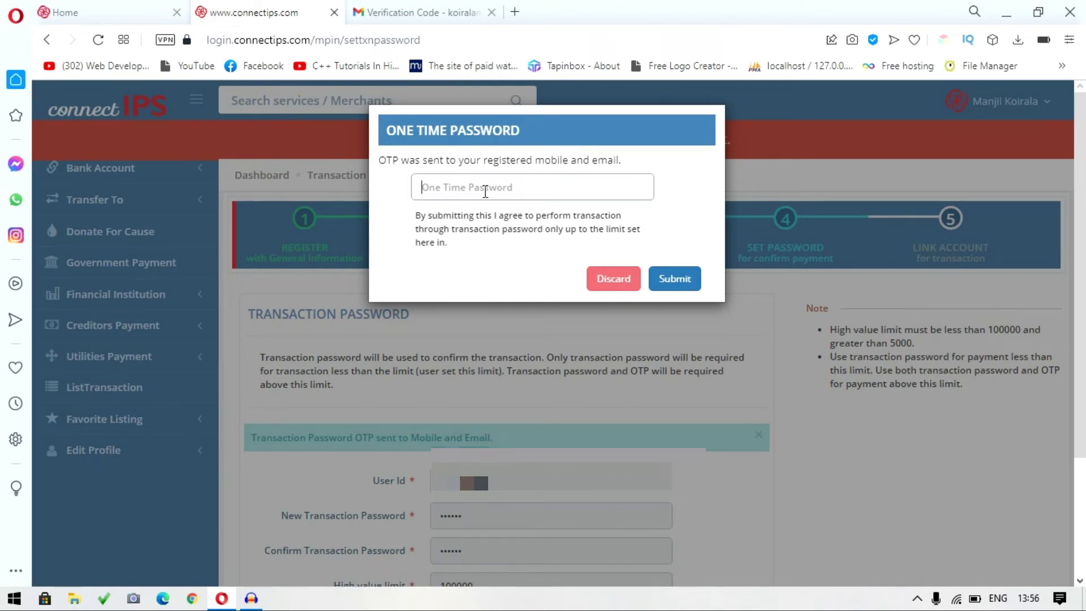
Paste the received one-time code and submit it to confirm the transaction password
key("ctrl+v")
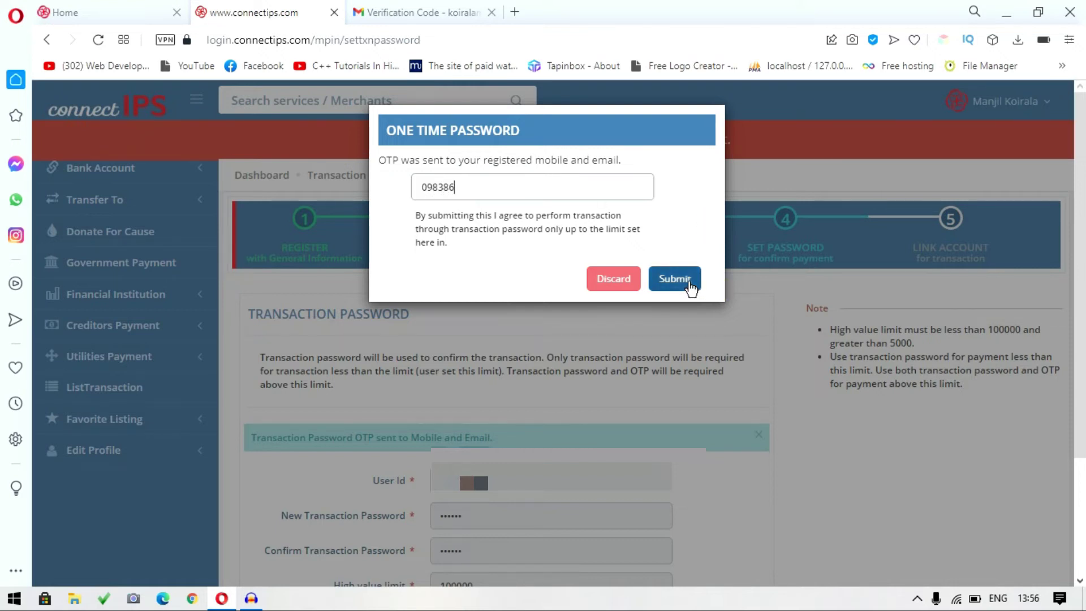
left_click(690, 289)
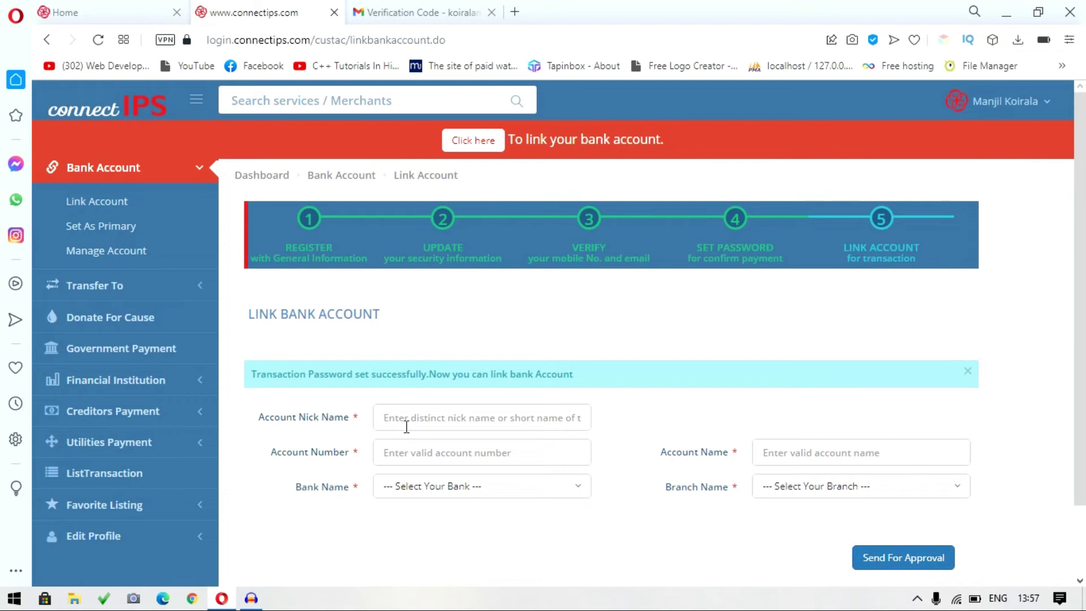
Enter the NMB Bank, Itahari Branch account's nickname, number and holder name, and send for approval
left_click(430, 422)
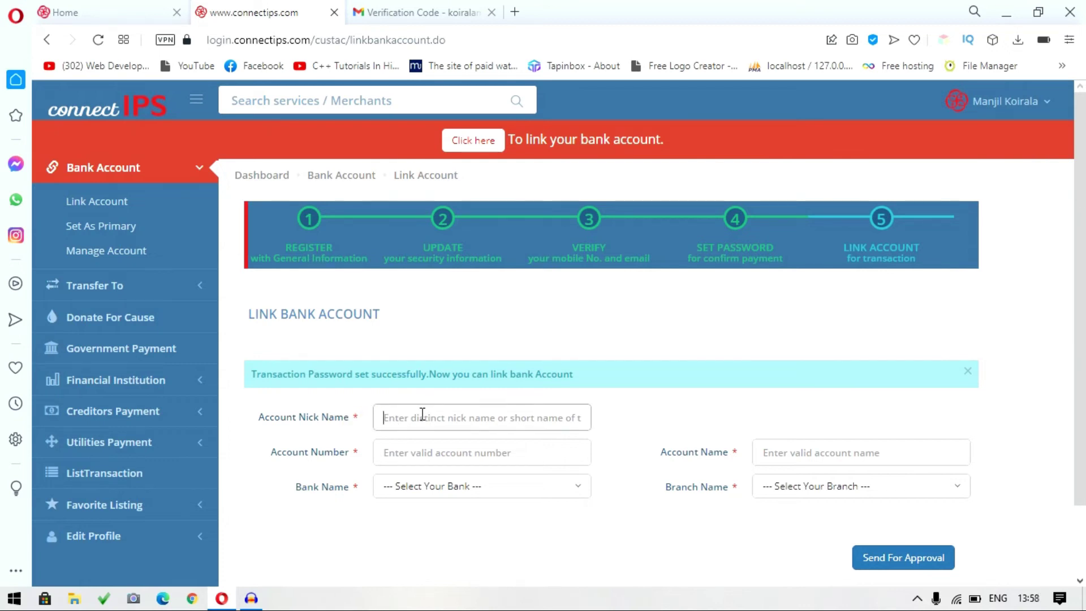
type("M")
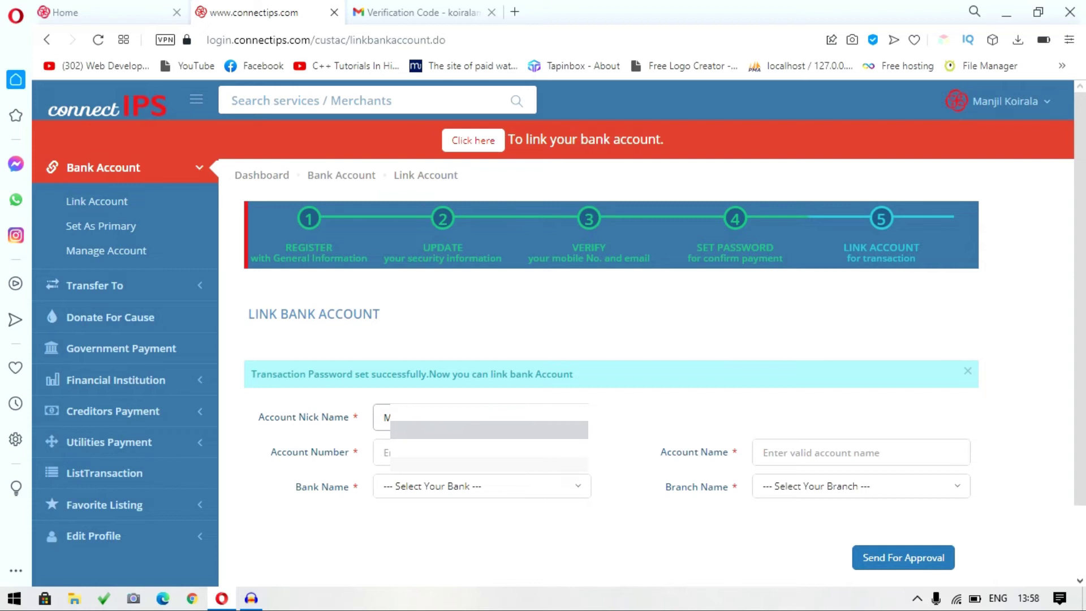
left_click(396, 453)
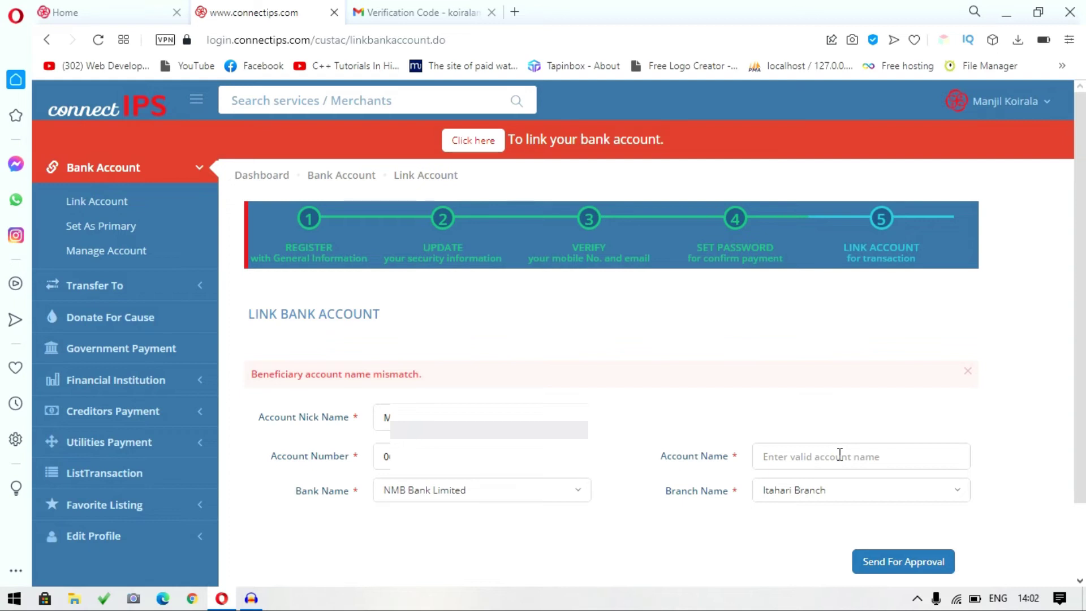
left_click(810, 462)
key("ctrl+v")
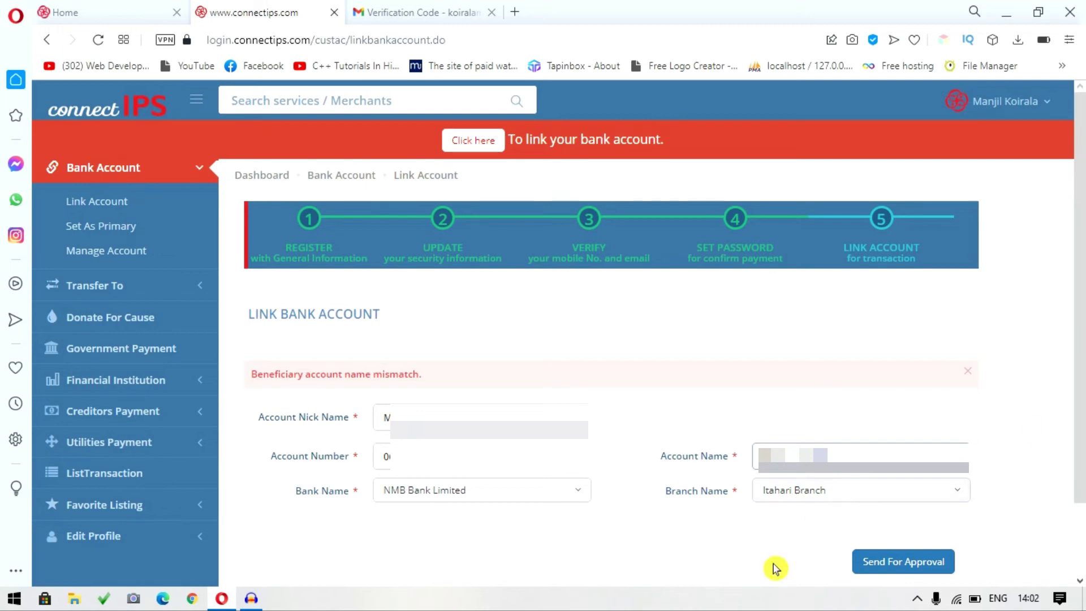
left_click(916, 566)
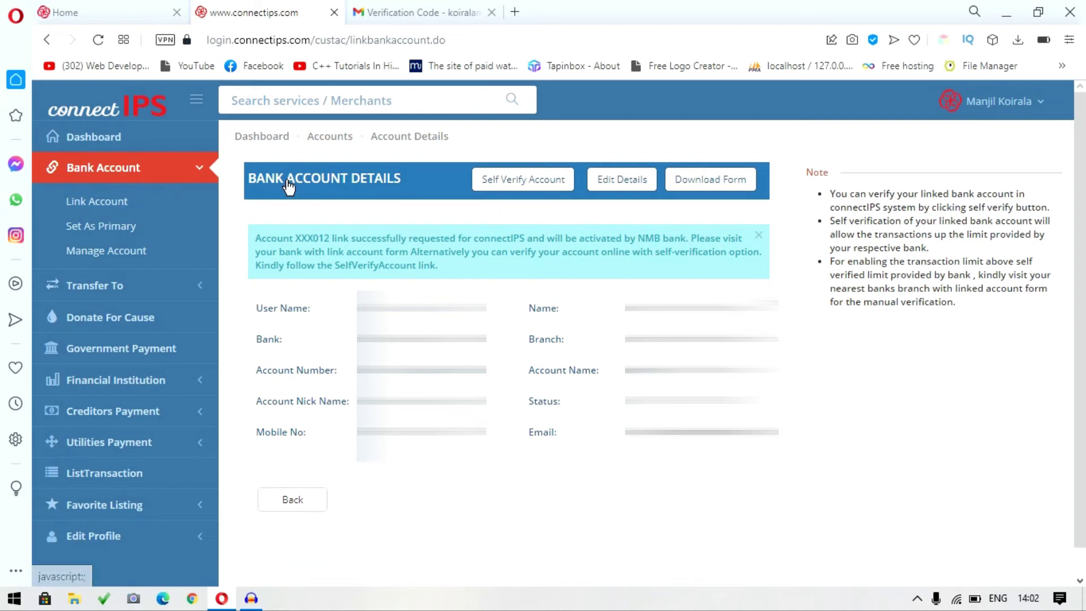
left_click(395, 173)
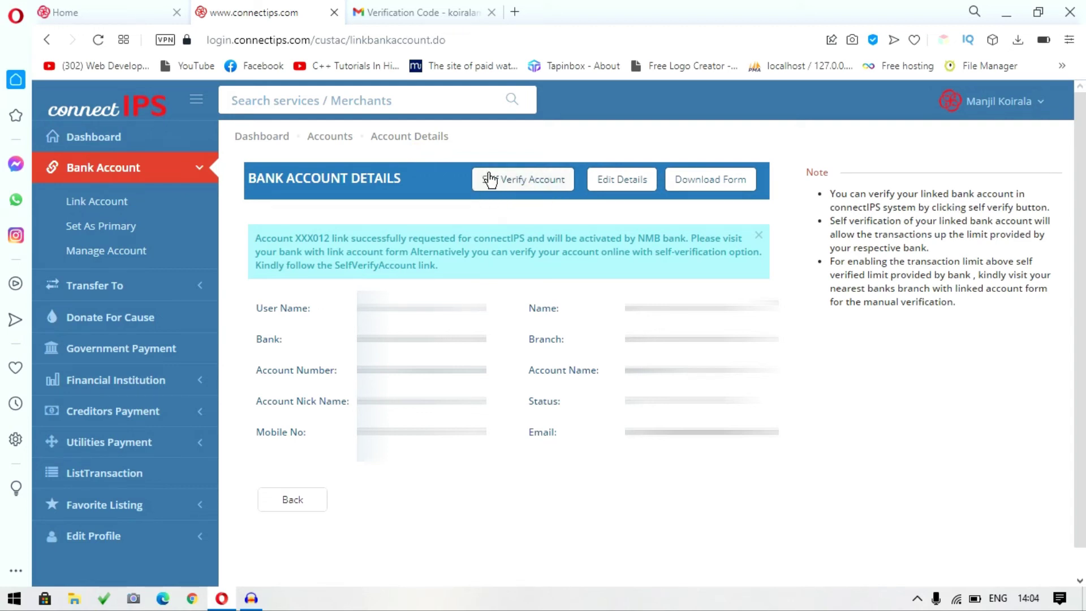
Start Self Verify Account, paste the one-time code, accept the terms, and submit it
left_click(531, 186)
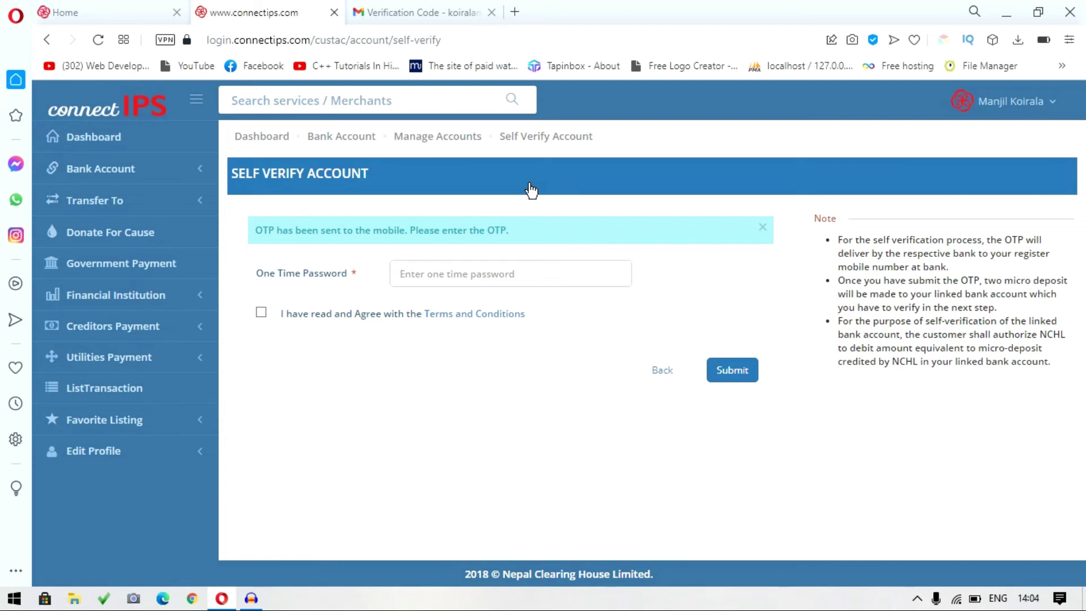
left_click(477, 277)
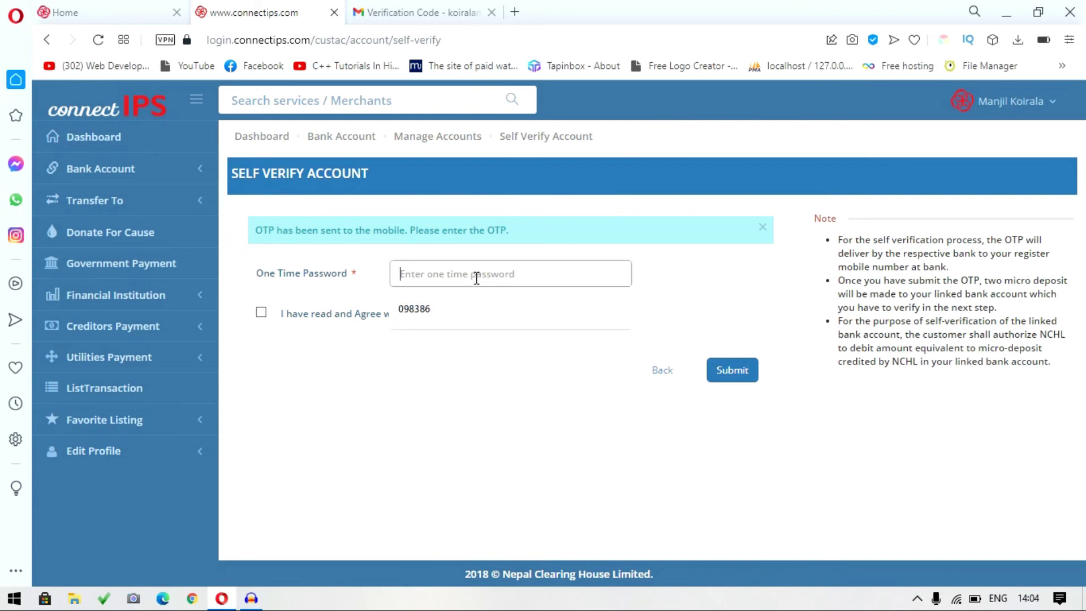
key("ctrl+v")
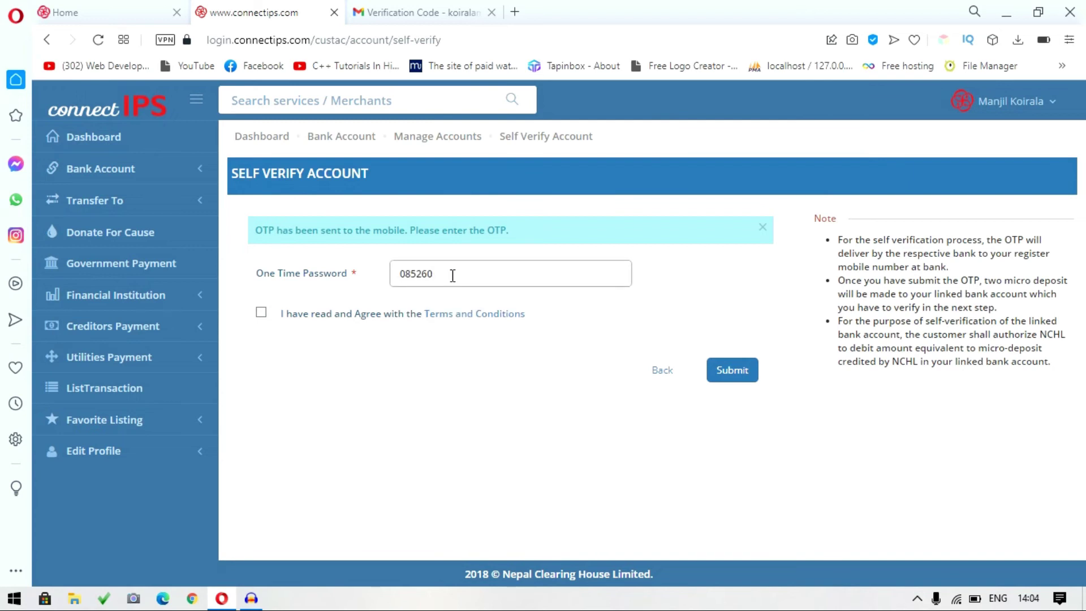
left_click(262, 314)
left_click(758, 374)
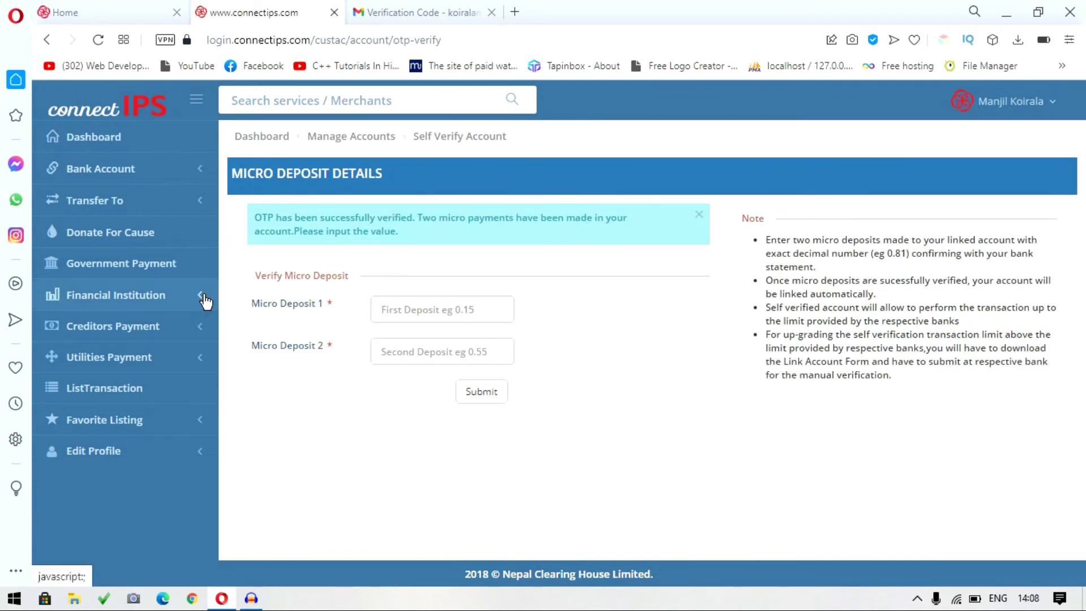
Submit micro deposits of 0.45 and 0.24 to verify the linked bank account
left_click(359, 277)
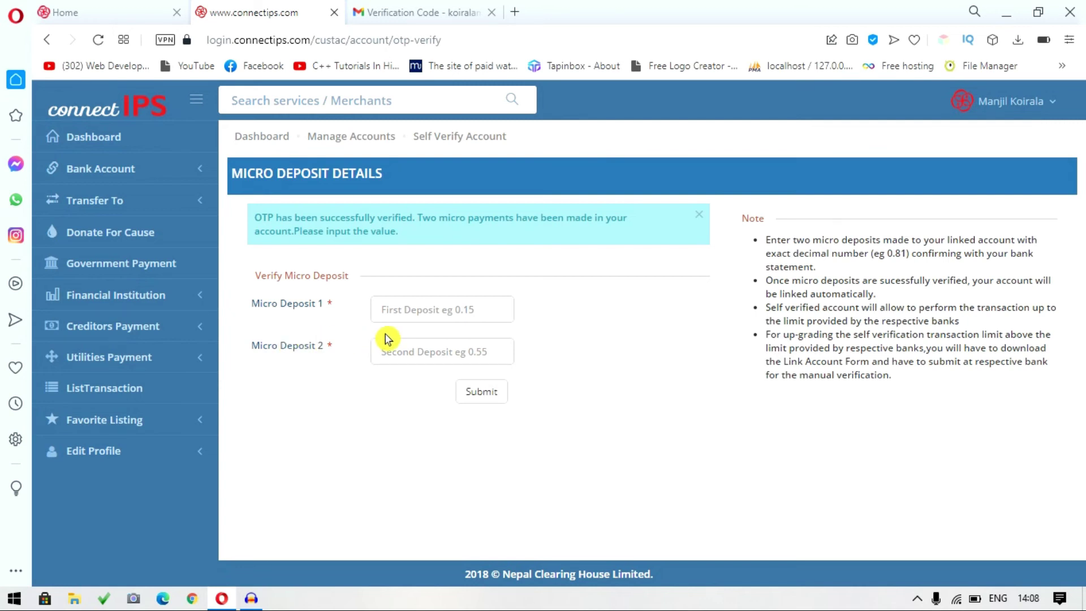
left_click(413, 308)
key("Return")
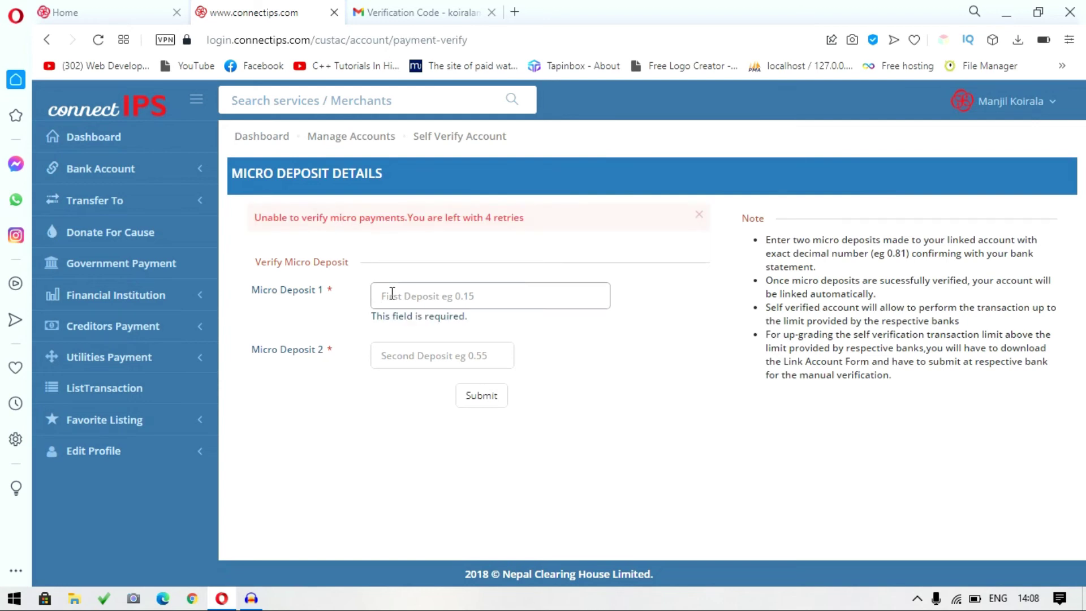
left_click(392, 293)
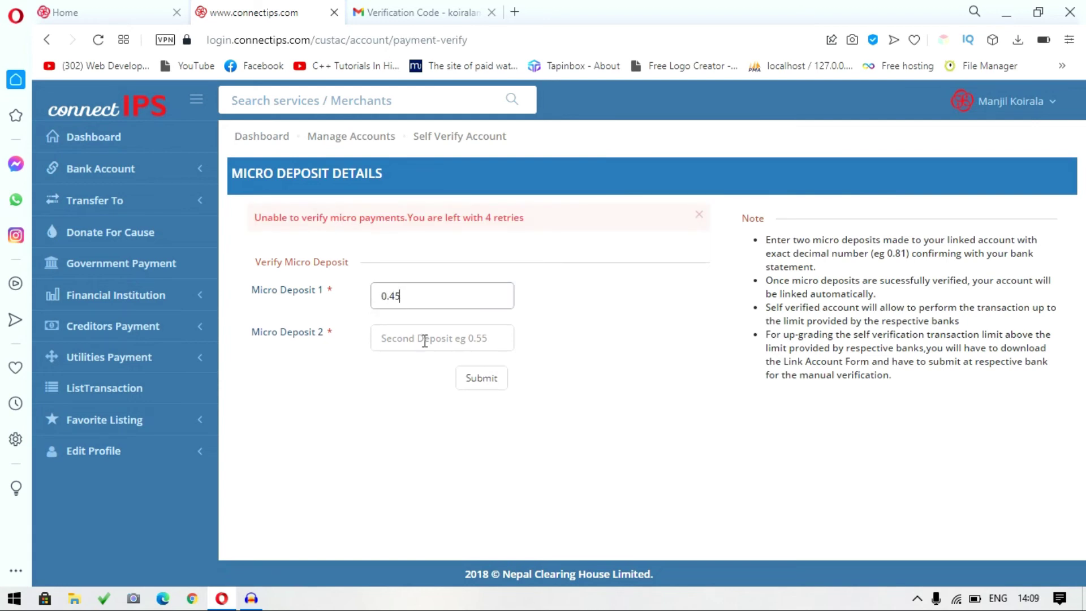
left_click(425, 342)
type("0.24")
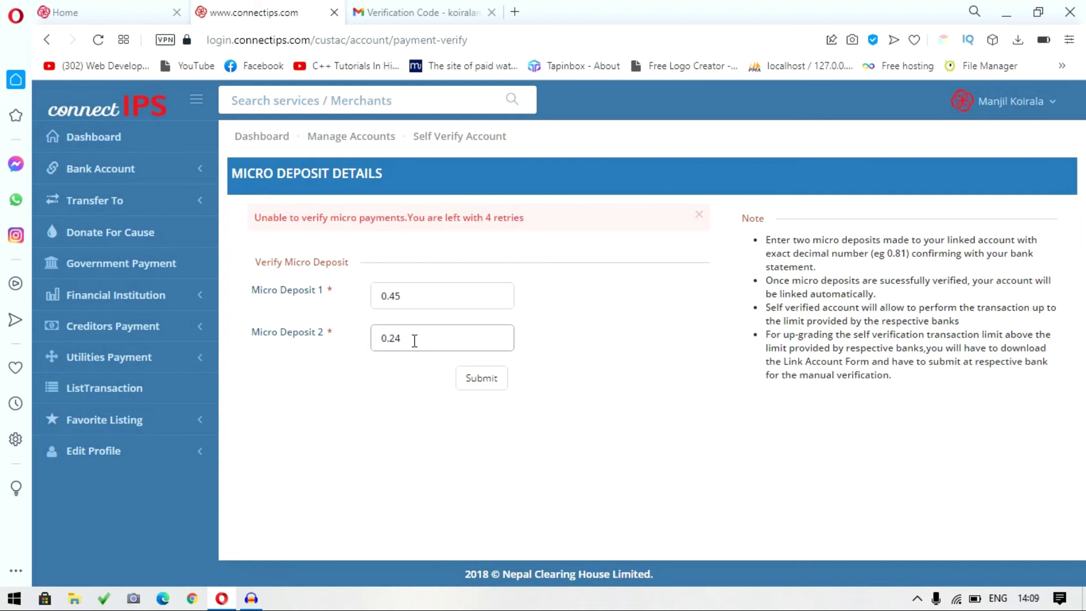
left_click(483, 378)
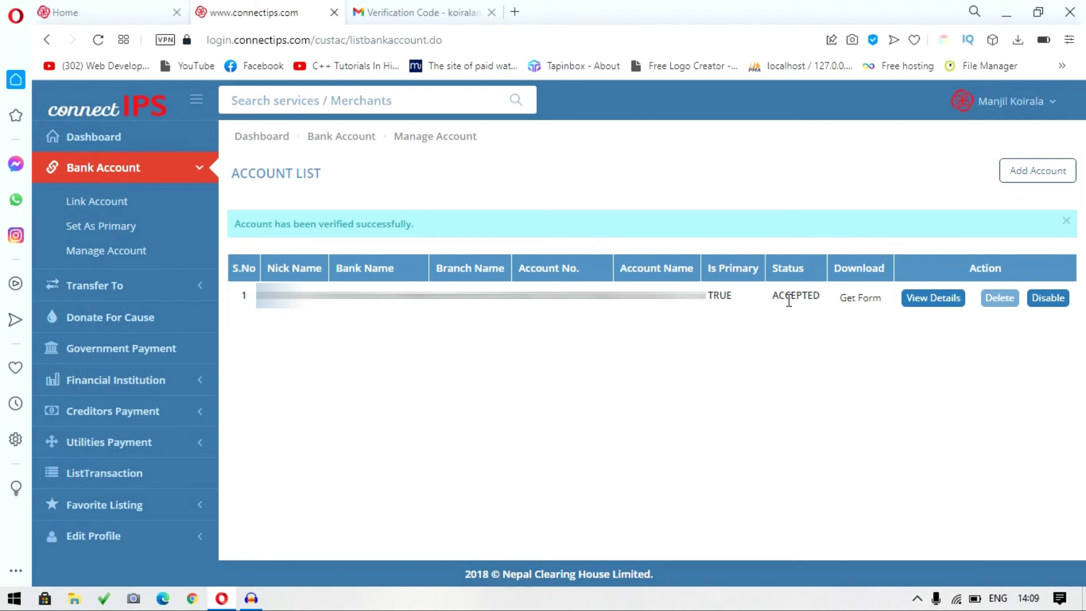
Return to the Dashboard from the sidebar to see the accepted NMB account
left_click(103, 140)
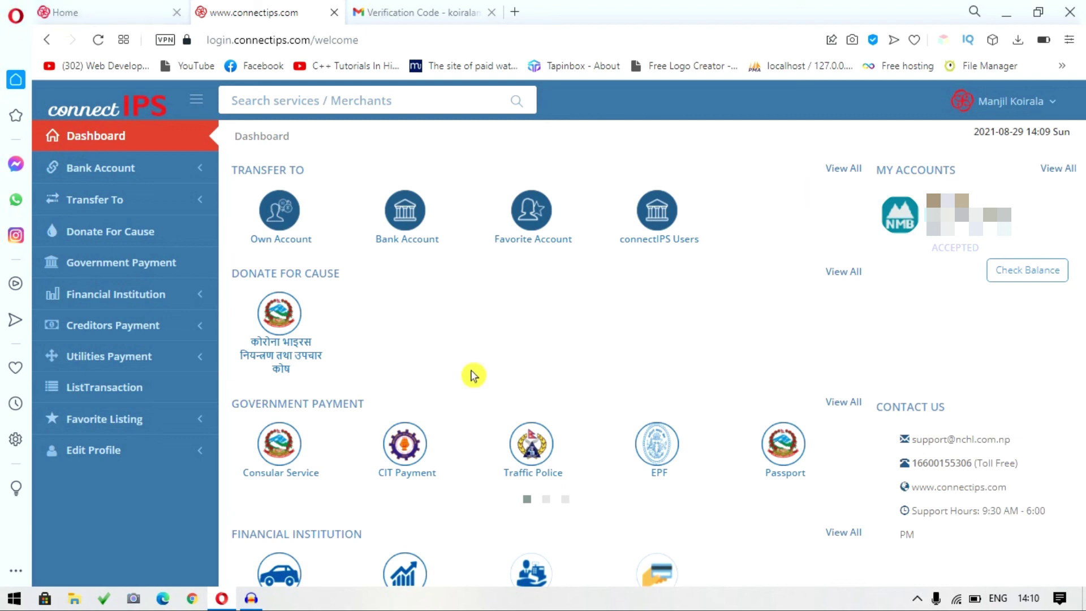
Open the Capital Market page from the dashboard's Financial Institution icon
left_click_drag(1083, 176, 1083, 251)
left_click(759, 315)
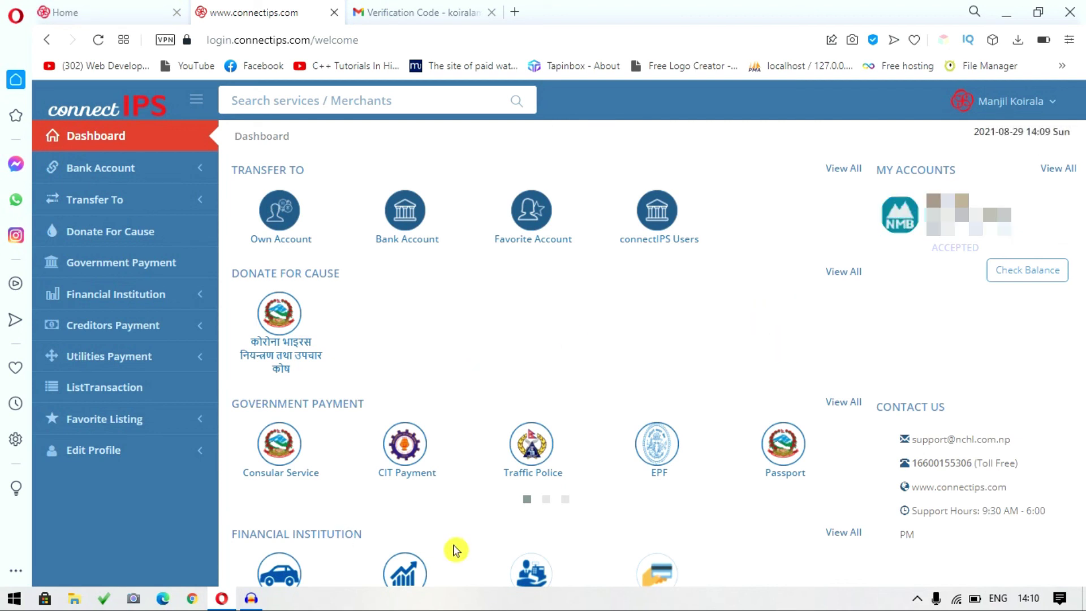
left_click(419, 571)
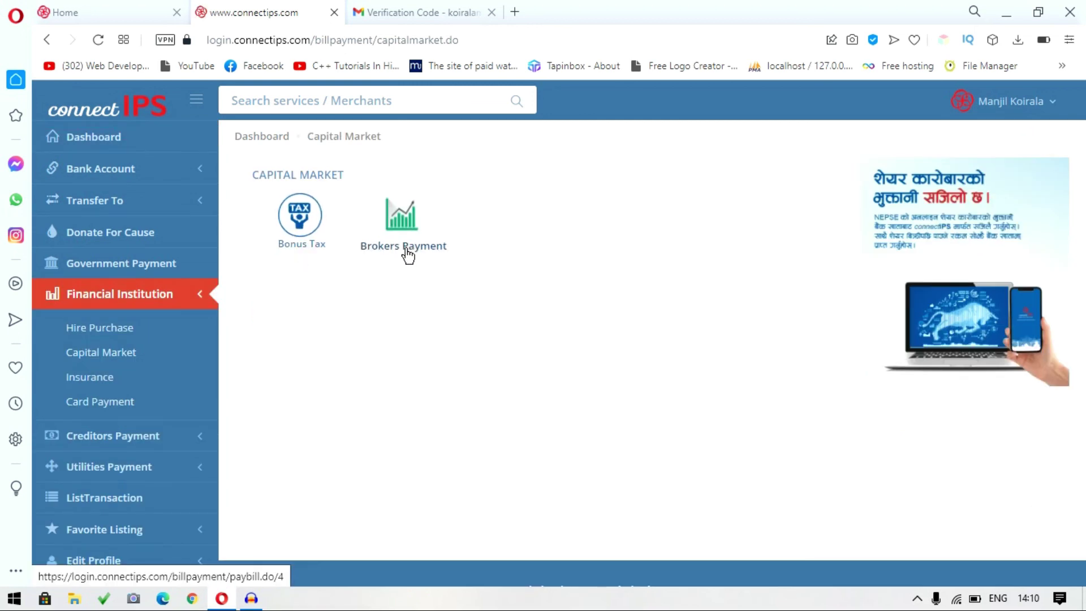
left_click(498, 373)
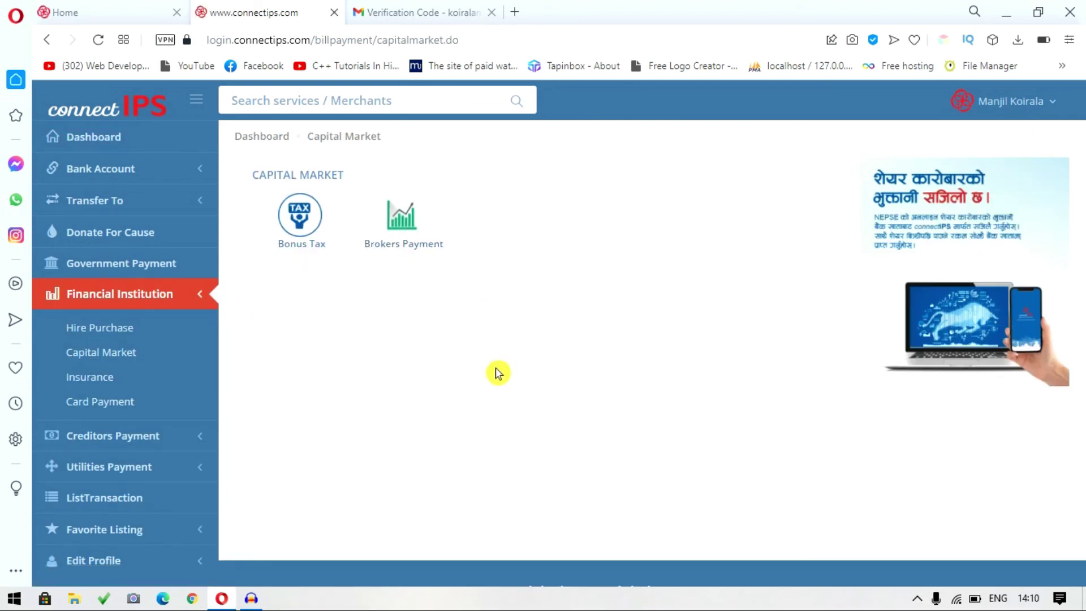